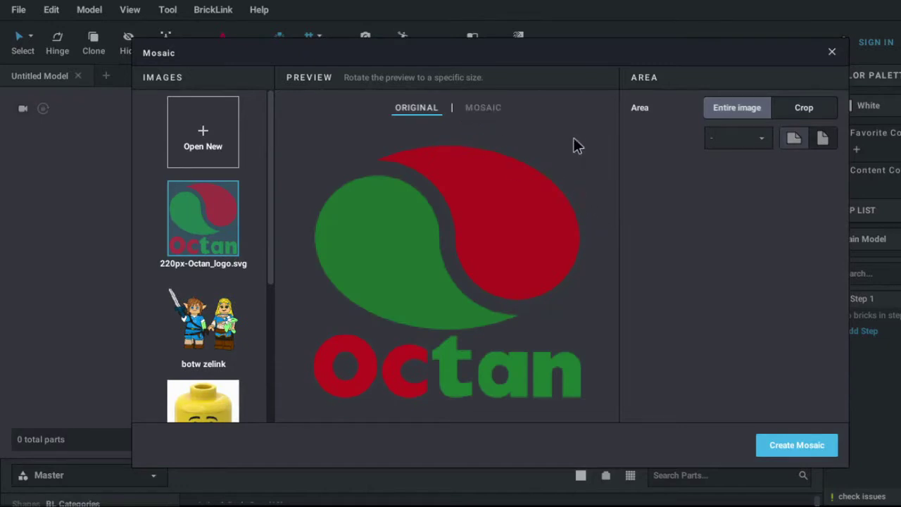
- Preview the Octan logo as a 64×62-stud brick mosaic, about 138 GBP
click(488, 109)
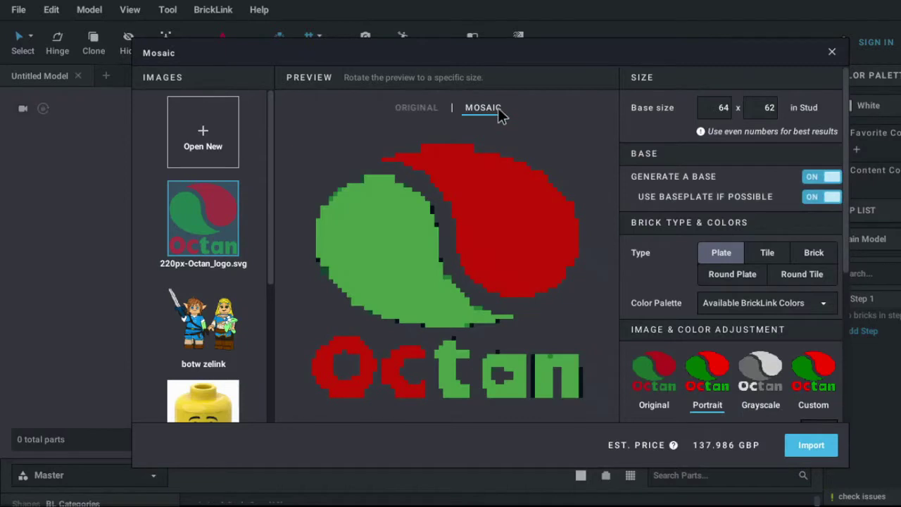
click(416, 109)
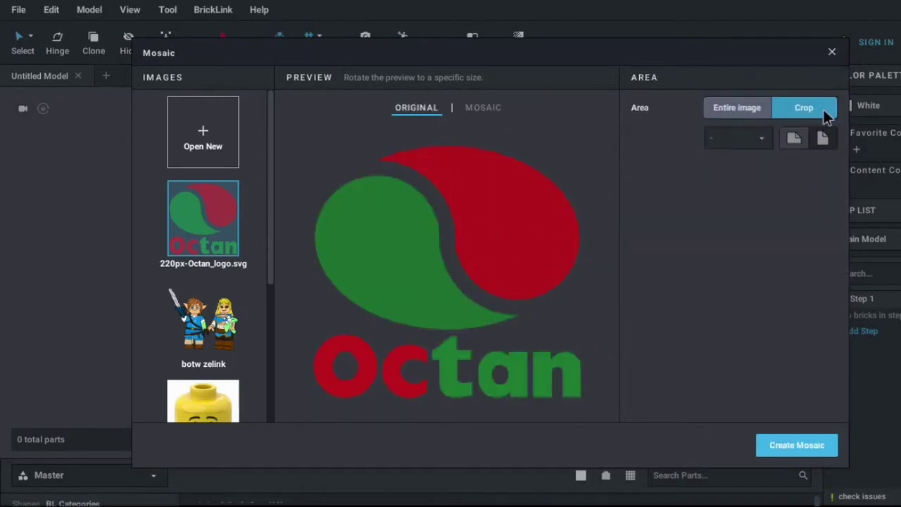
click(478, 110)
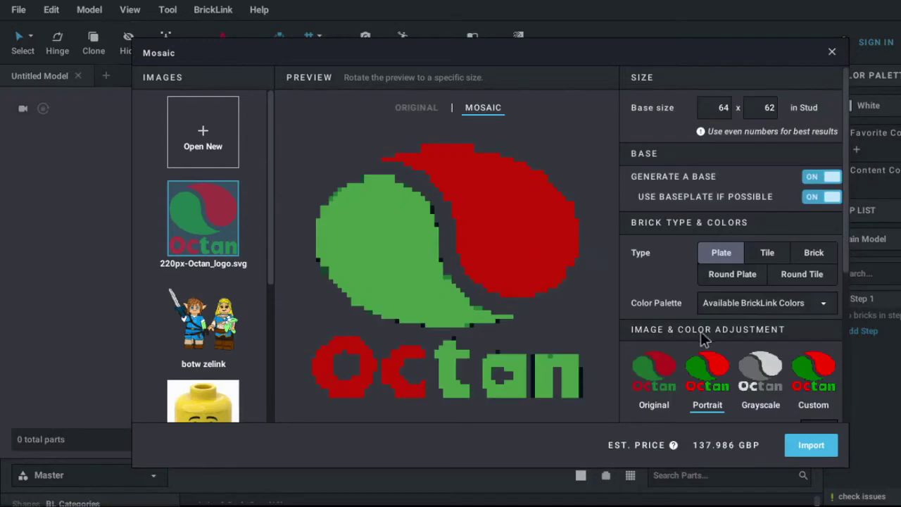
scroll(769, 360, down, 1)
scroll(769, 359, down, 2)
scroll(769, 355, down, 1)
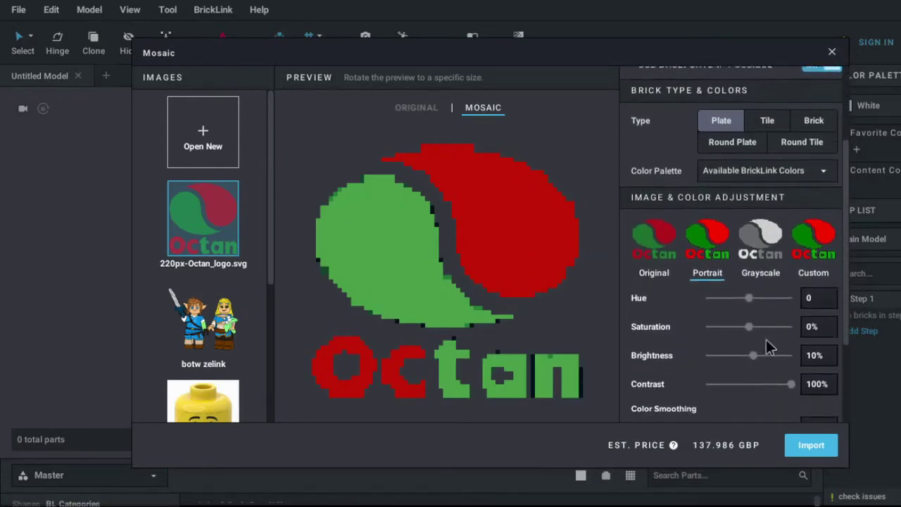
scroll(767, 346, down, 1)
scroll(767, 346, down, 1)
scroll(759, 345, down, 1)
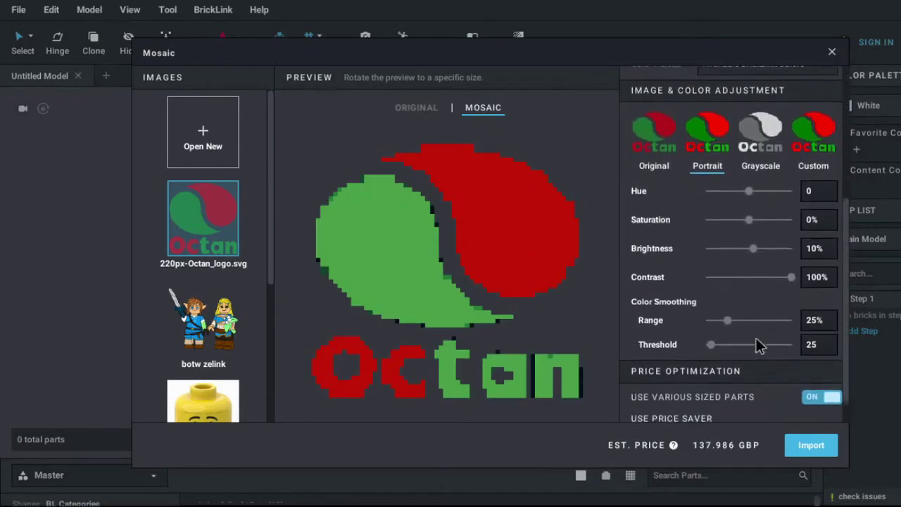
scroll(760, 345, up, 2)
scroll(757, 331, up, 1)
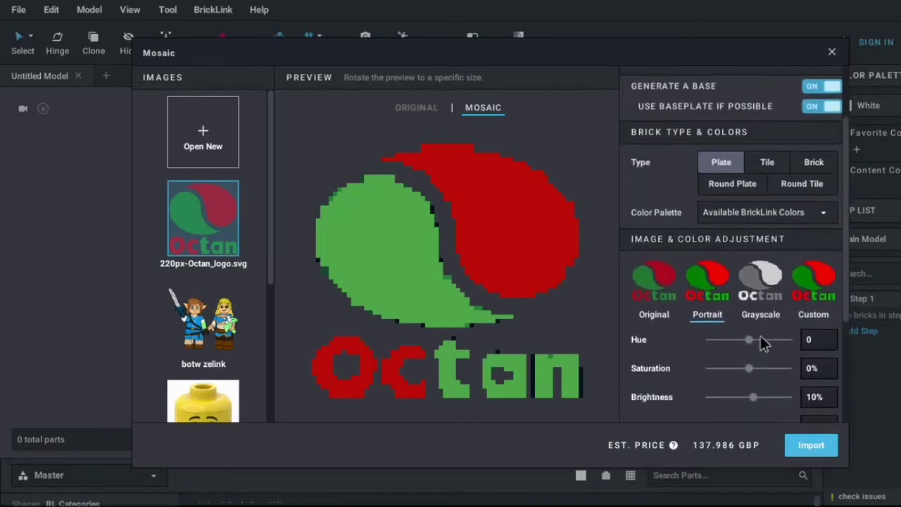
scroll(748, 296, up, 1)
scroll(737, 254, up, 1)
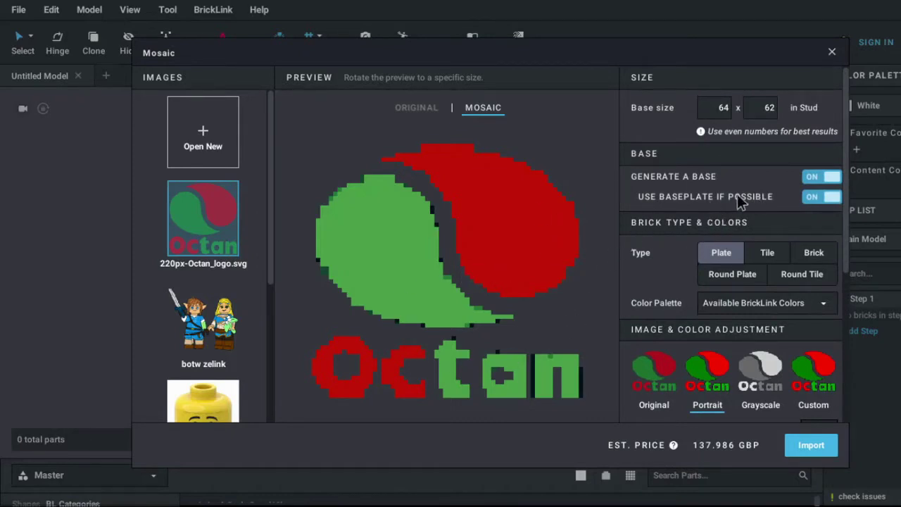
- Disable the baseplate, resize the base to 67×65 studs, and keep the BrickLink colour palette
click(822, 197)
scroll(752, 230, down, 1)
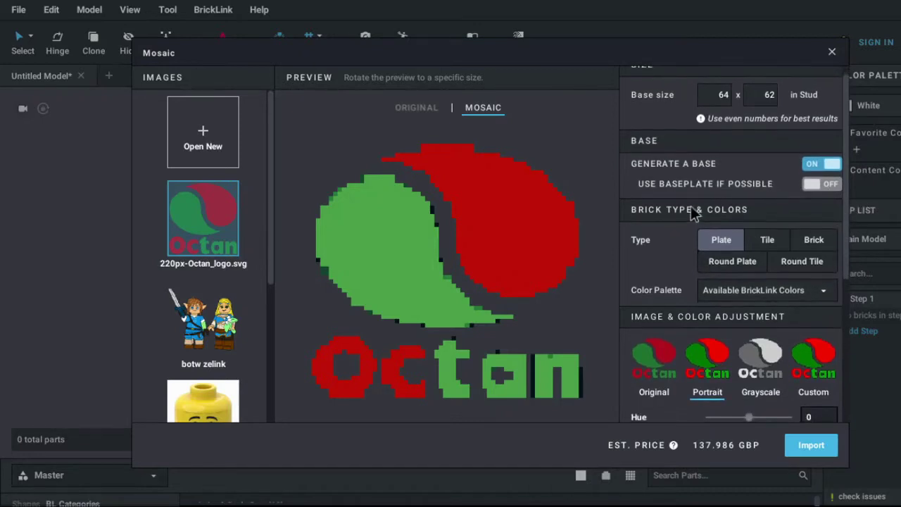
double_click(770, 94)
text(4)
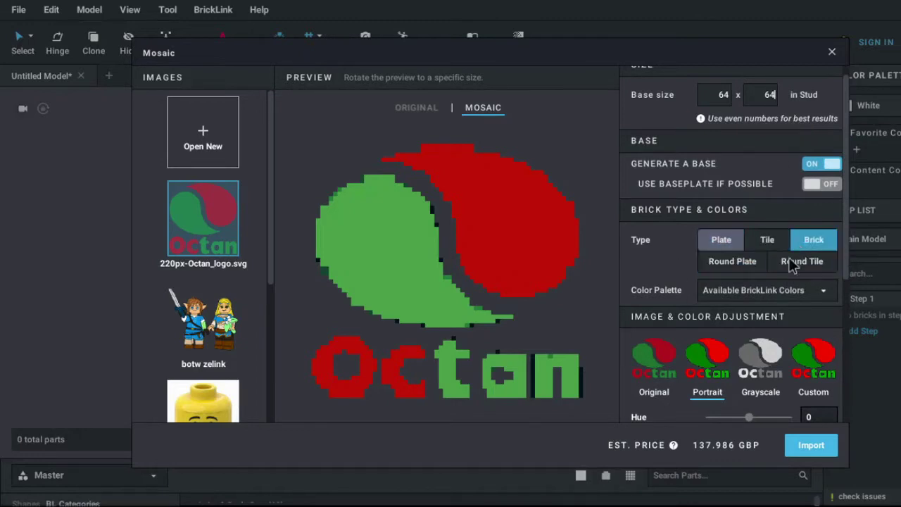
click(824, 294)
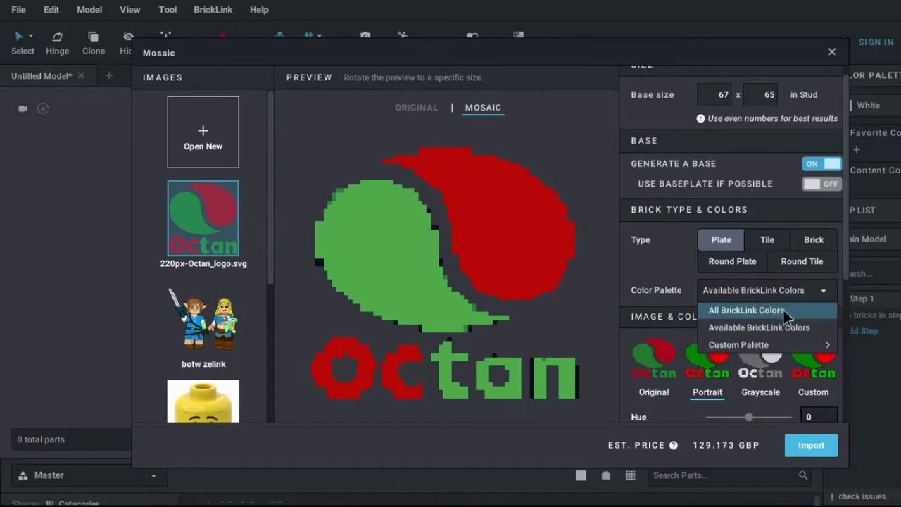
click(802, 328)
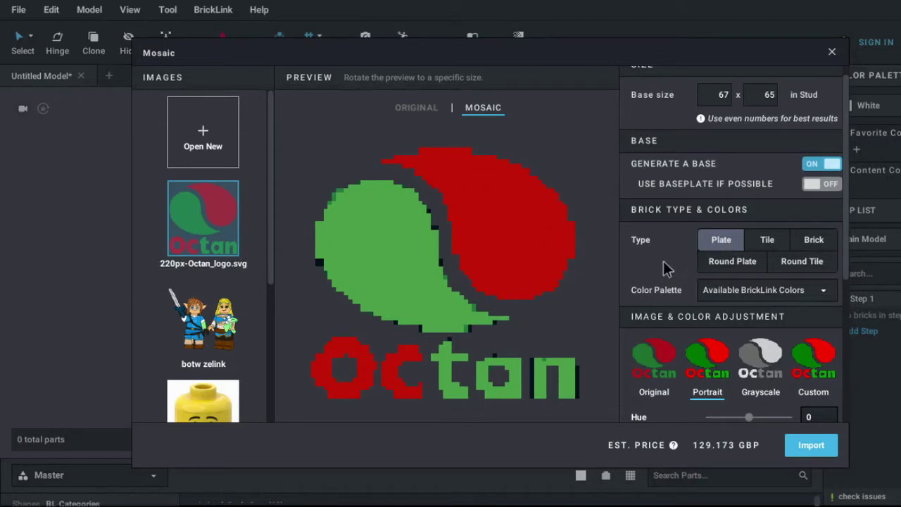
- Adjust the mosaic's colour saturation with the Saturation slider
scroll(666, 258, down, 2)
scroll(669, 257, down, 1)
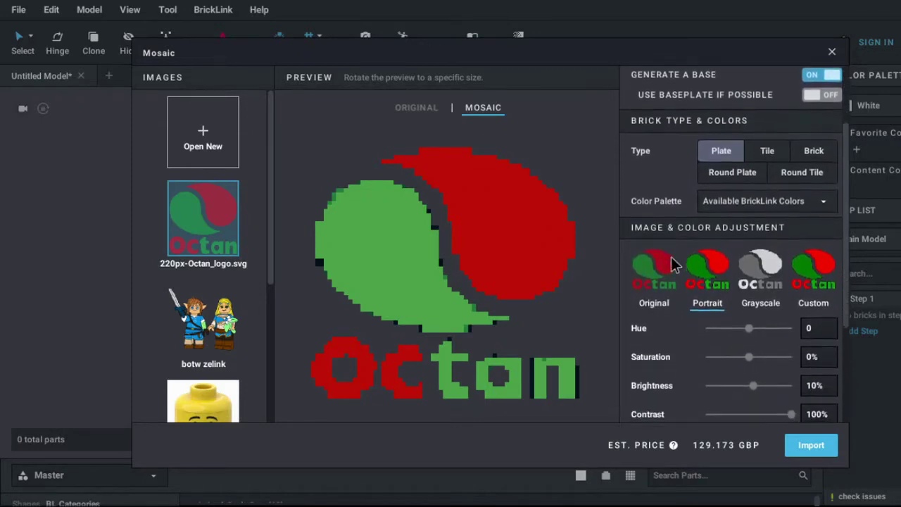
scroll(671, 256, down, 1)
scroll(670, 256, down, 1)
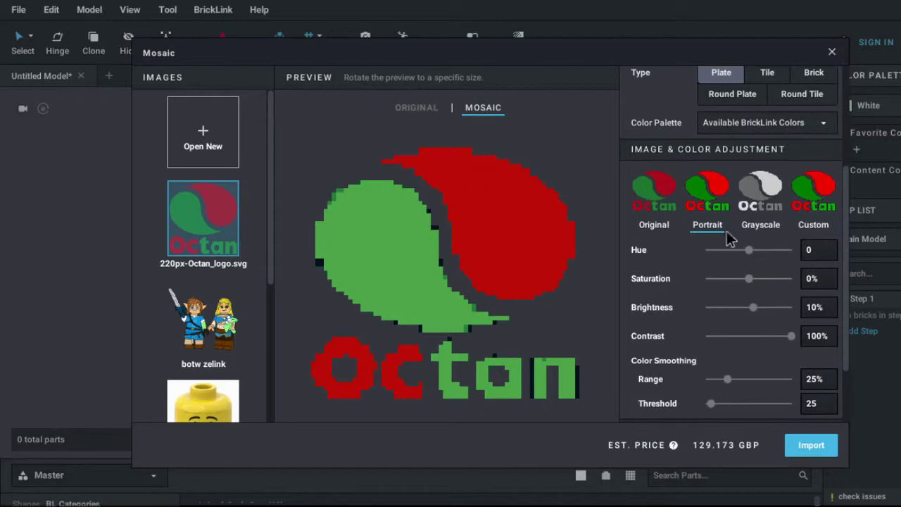
mouse_move(750, 278)
mouse_down()
mouse_move(789, 281)
mouse_move(748, 282)
mouse_move(779, 310)
mouse_move(750, 308)
mouse_up()
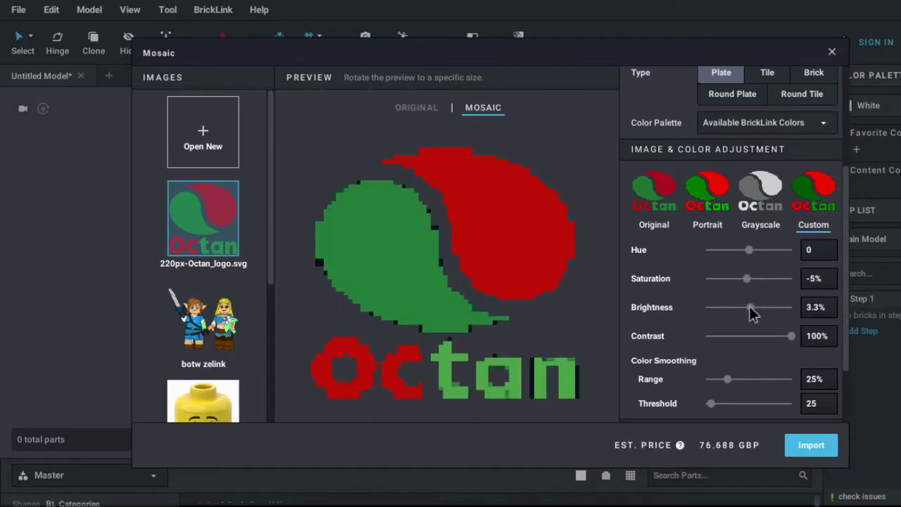
- Turn off 'Use various sized parts' and import the Octan mosaic into the model
scroll(771, 323, down, 3)
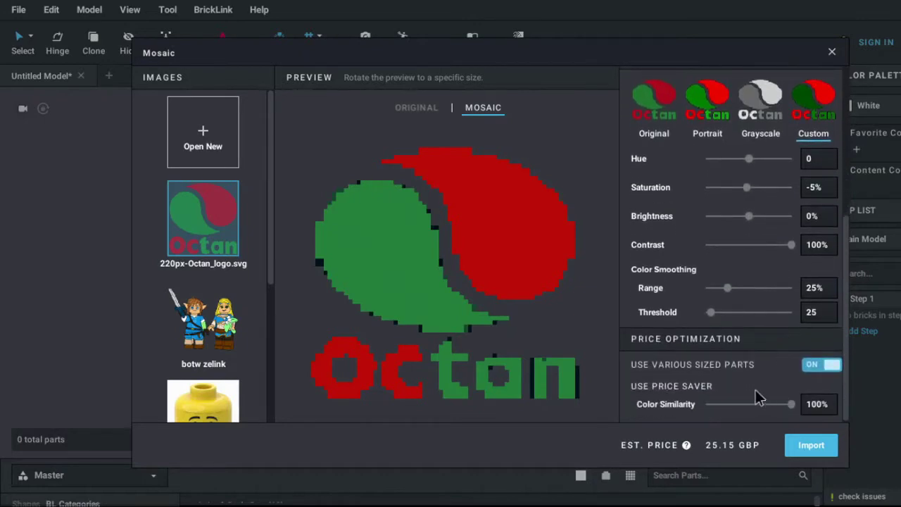
click(828, 366)
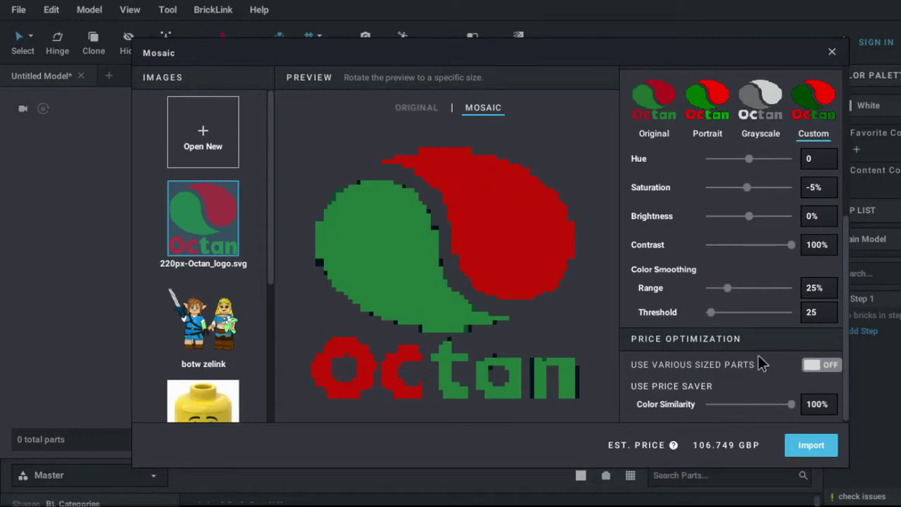
click(813, 448)
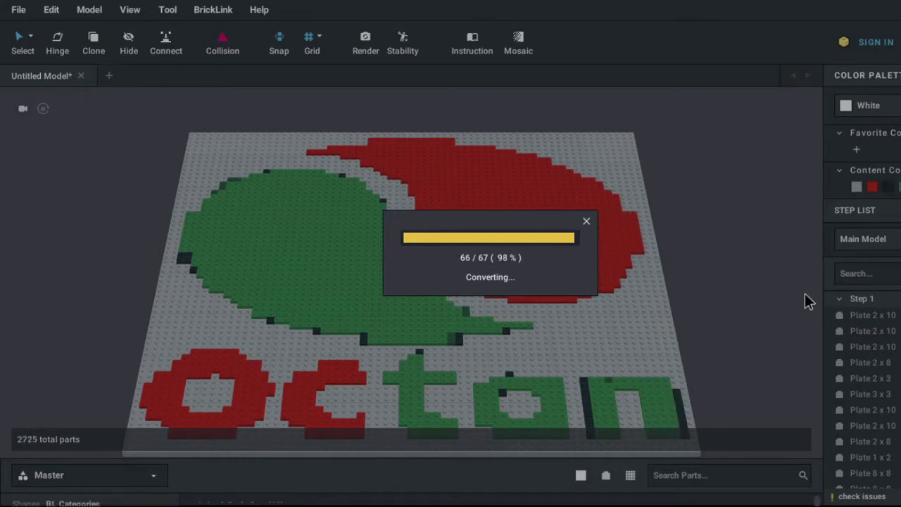
- Zoom in and out around the converted Octan mosaic
scroll(783, 299, up, 3)
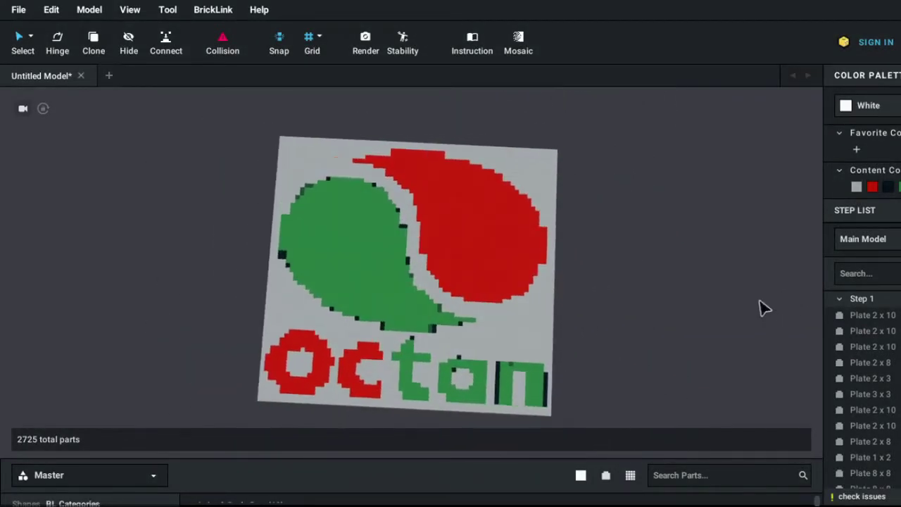
scroll(735, 345, up, 2)
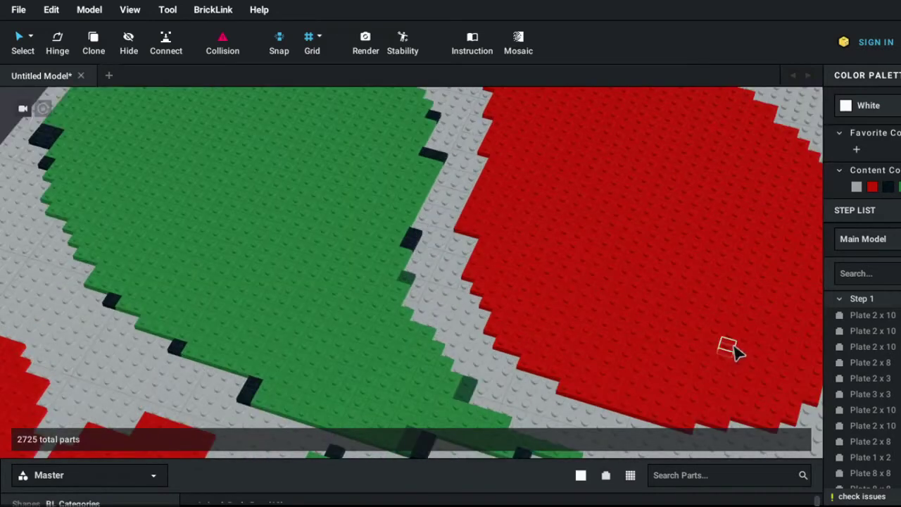
scroll(757, 350, down, 3)
scroll(755, 341, down, 3)
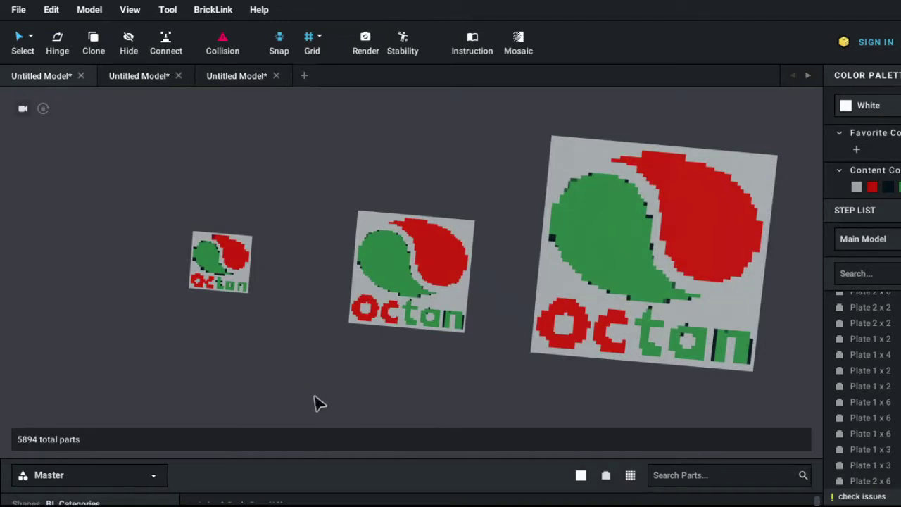
right_drag(316, 402, 325, 360)
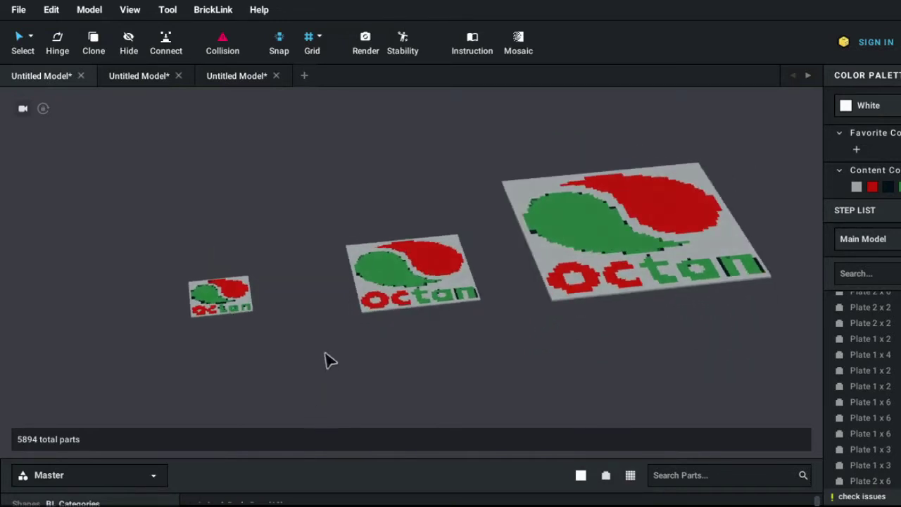
right_click(205, 289)
click(239, 441)
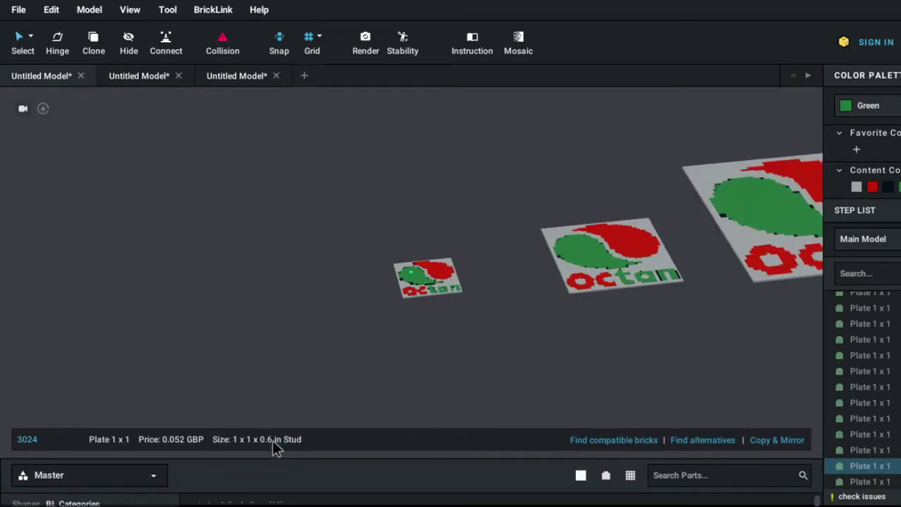
mouse_move(479, 350)
right_down()
mouse_move(475, 376)
mouse_move(485, 383)
mouse_move(662, 406)
right_up()
scroll(662, 406, up, 2)
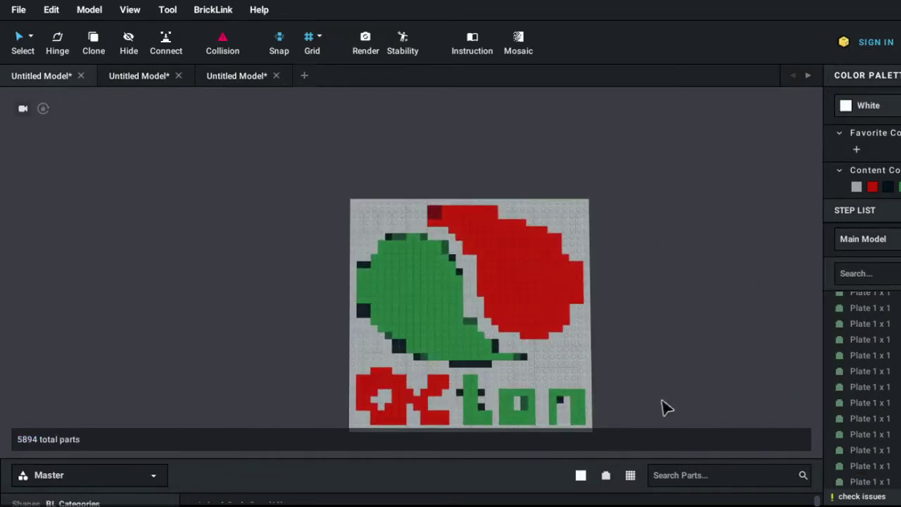
mouse_move(667, 408)
right_down()
mouse_move(661, 392)
mouse_move(685, 380)
mouse_move(664, 376)
mouse_move(647, 388)
right_up()
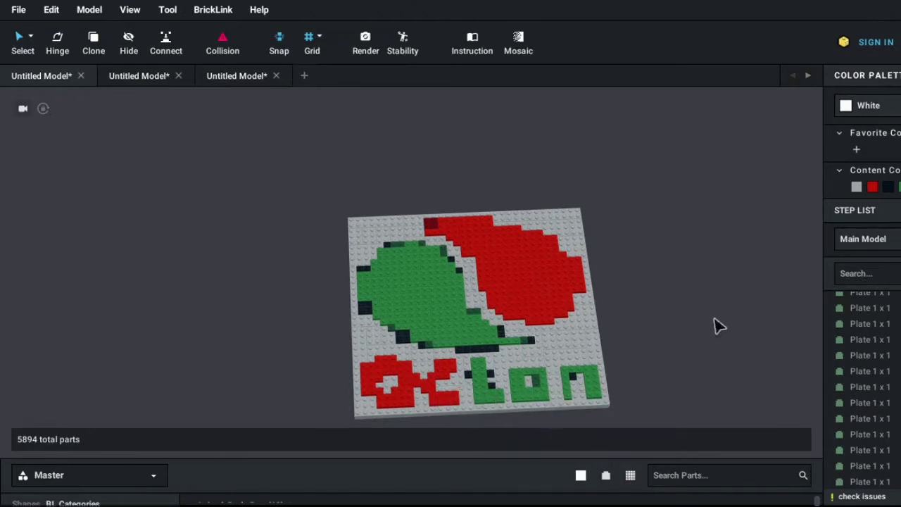
scroll(708, 345, down, 5)
key(ctrl+v)
click(732, 350)
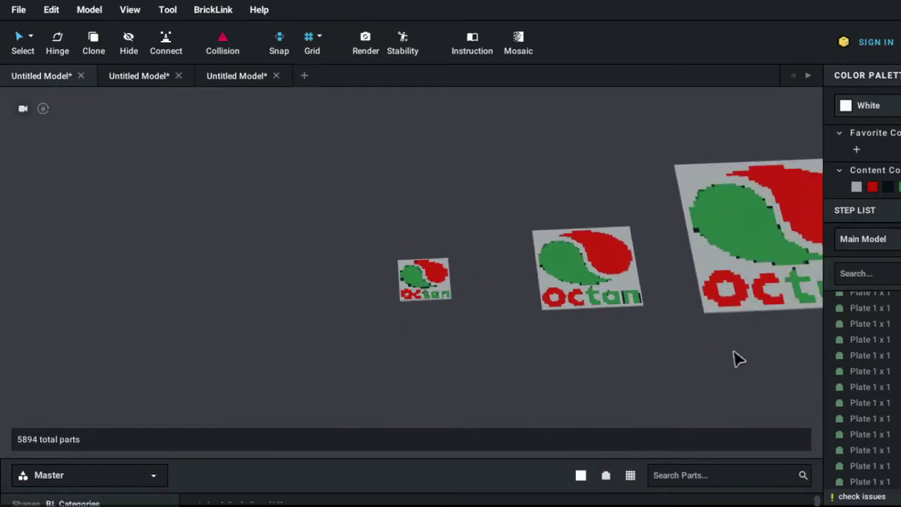
scroll(725, 356, down, 3)
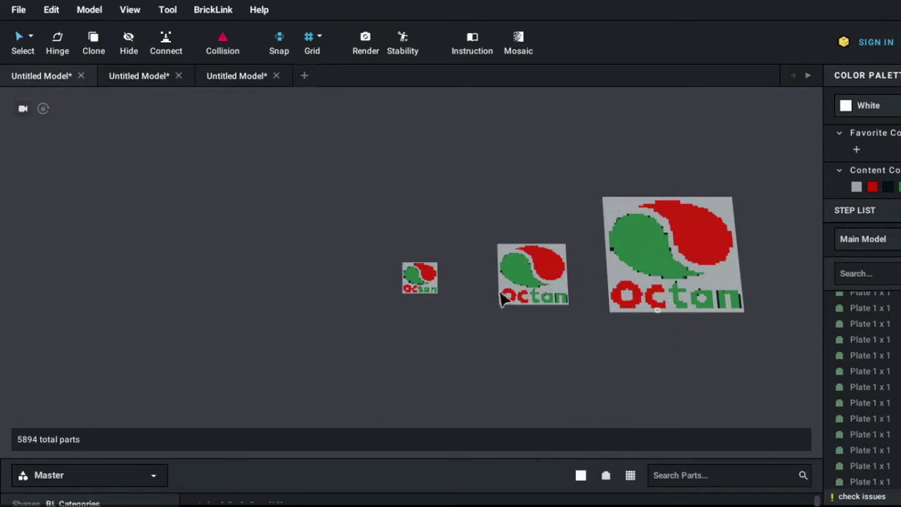
- Centre the view on the middle Octan mosaic and zoom in
right_click(535, 302)
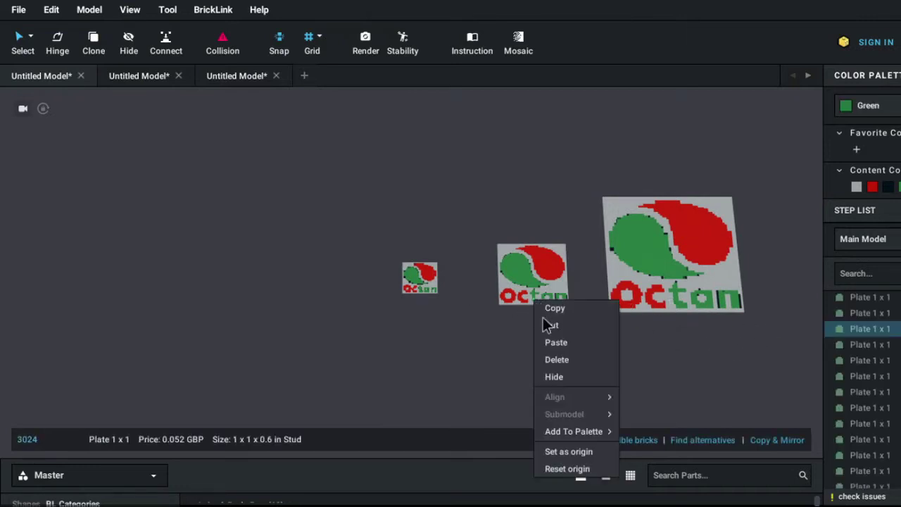
click(569, 451)
click(412, 296)
scroll(431, 310, up, 3)
scroll(433, 312, up, 2)
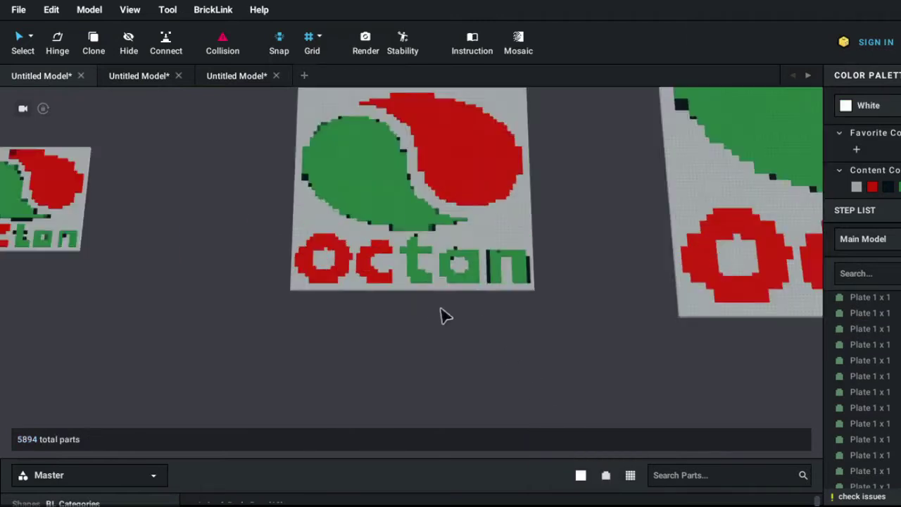
scroll(442, 314, up, 2)
- Select parts by colour and recolour the black and dark-green bricks to Green
click(31, 38)
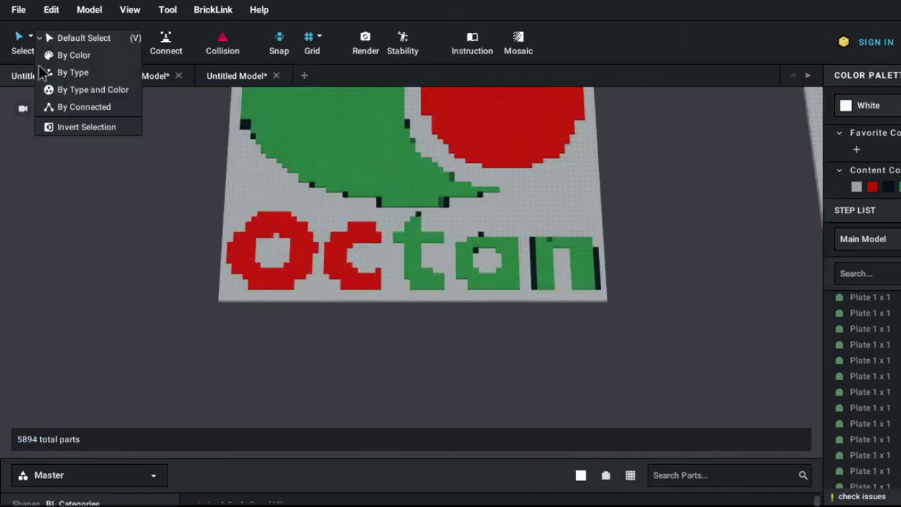
click(78, 55)
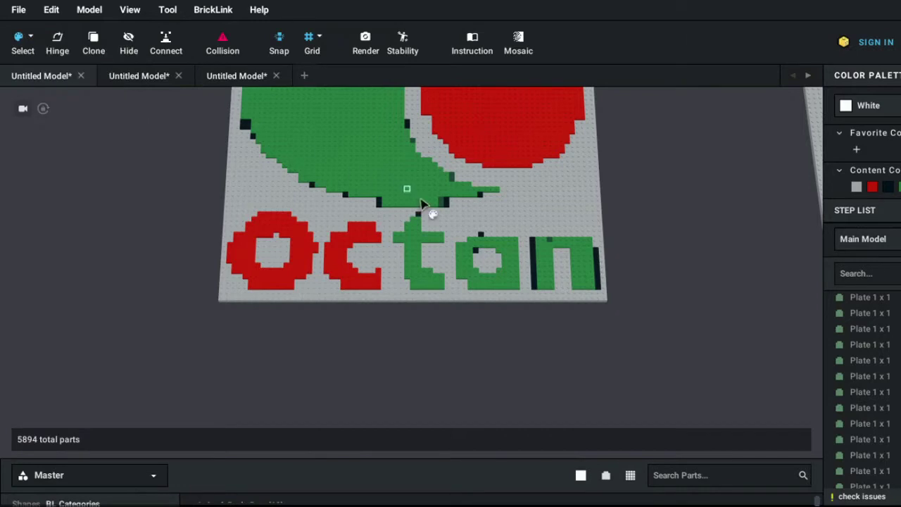
click(418, 213)
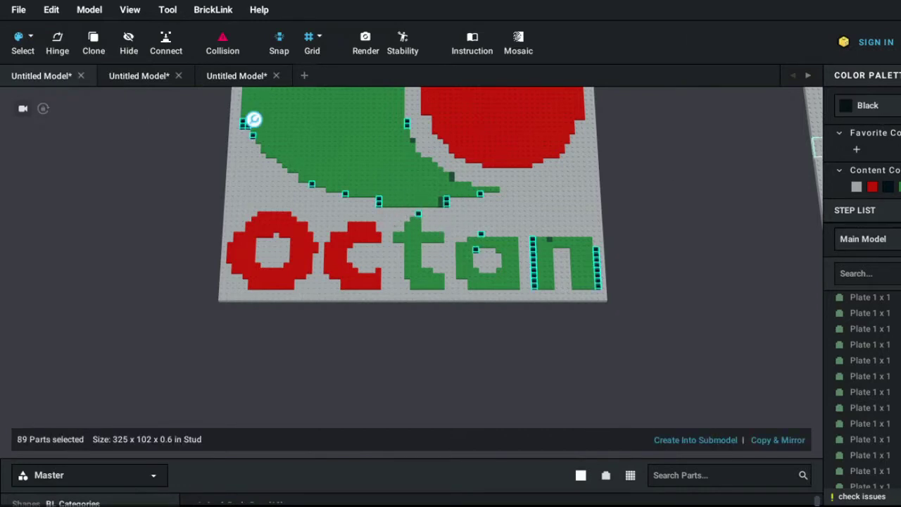
click(898, 186)
click(760, 195)
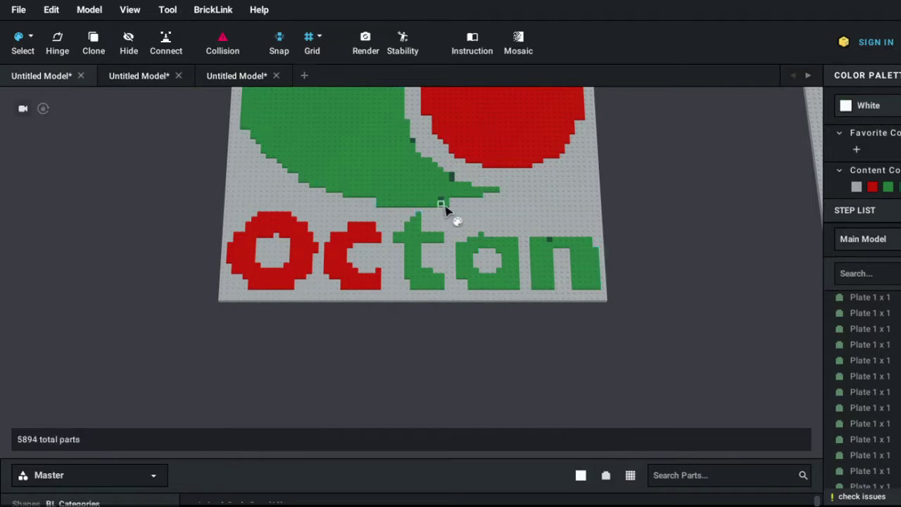
click(444, 209)
click(890, 187)
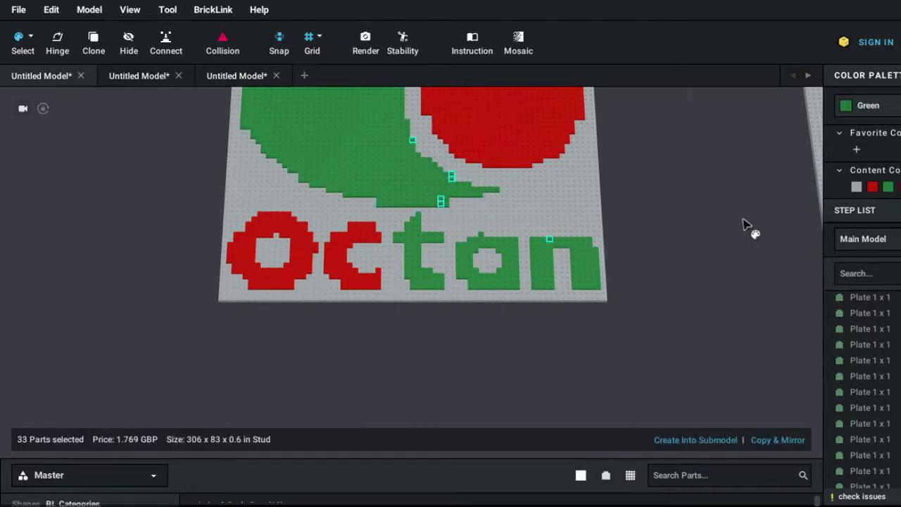
click(721, 233)
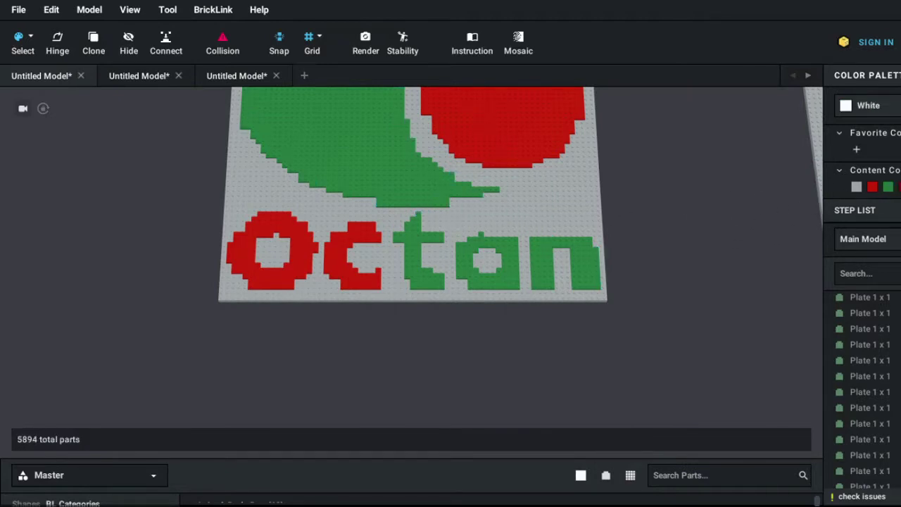
- Turn the view to face the mosaics and clone a 1x1 plate onto the Octan lettering
right_drag(647, 181, 594, 178)
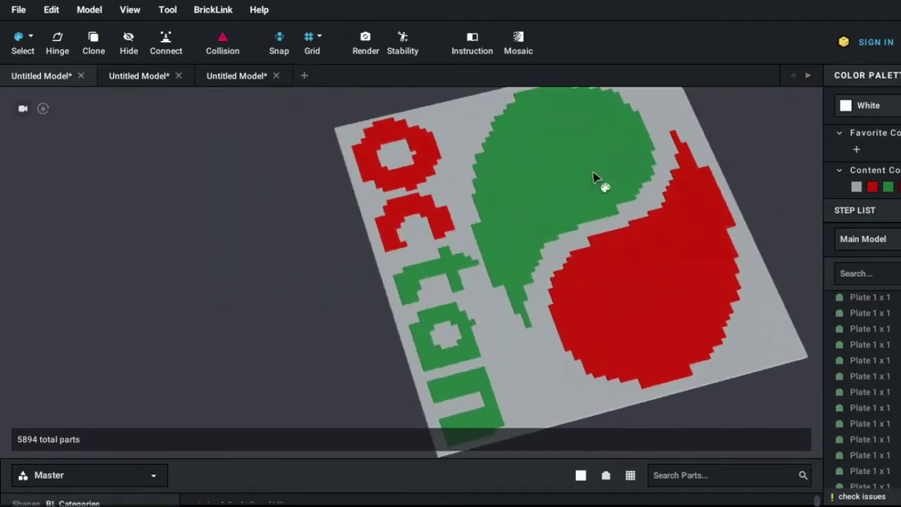
scroll(593, 177, down, 3)
right_drag(638, 305, 671, 304)
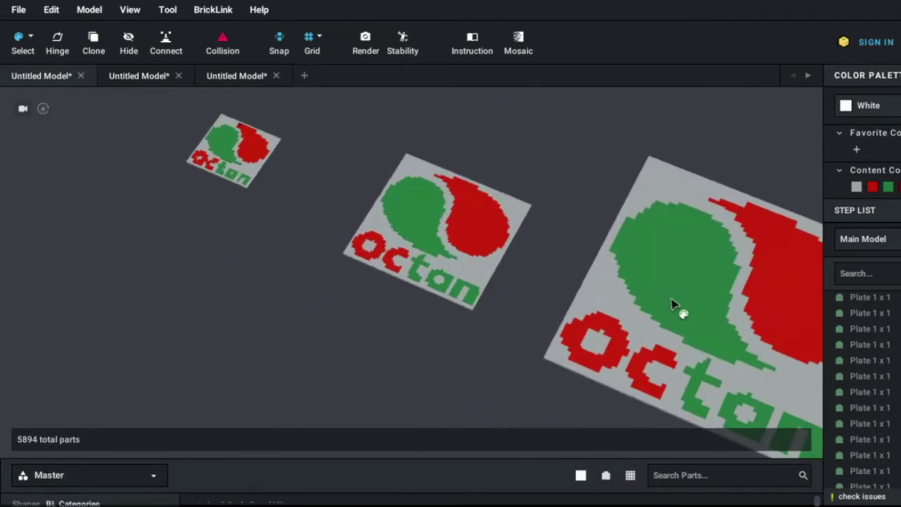
scroll(535, 288, down, 2)
mouse_move(469, 302)
right_down()
mouse_move(487, 307)
mouse_move(499, 342)
right_up()
scroll(482, 305, up, 3)
scroll(564, 312, up, 3)
scroll(581, 292, up, 2)
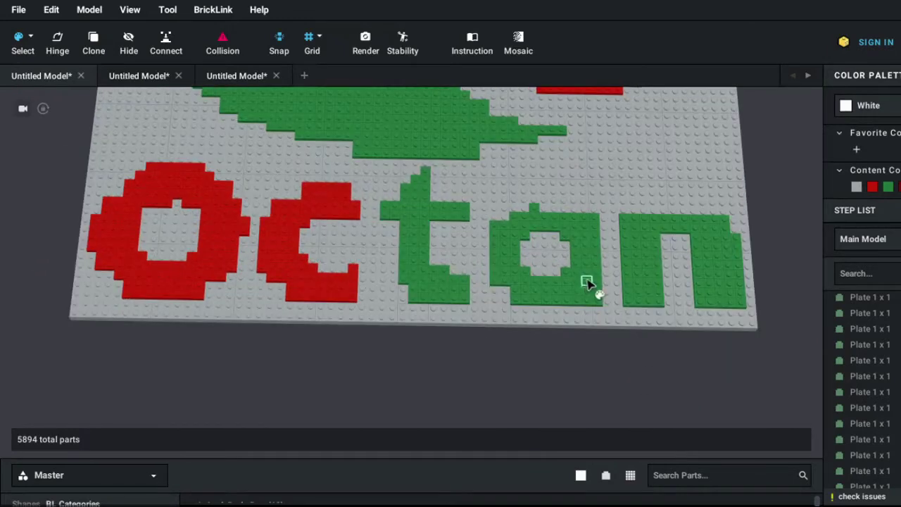
scroll(586, 282, up, 2)
key(c)
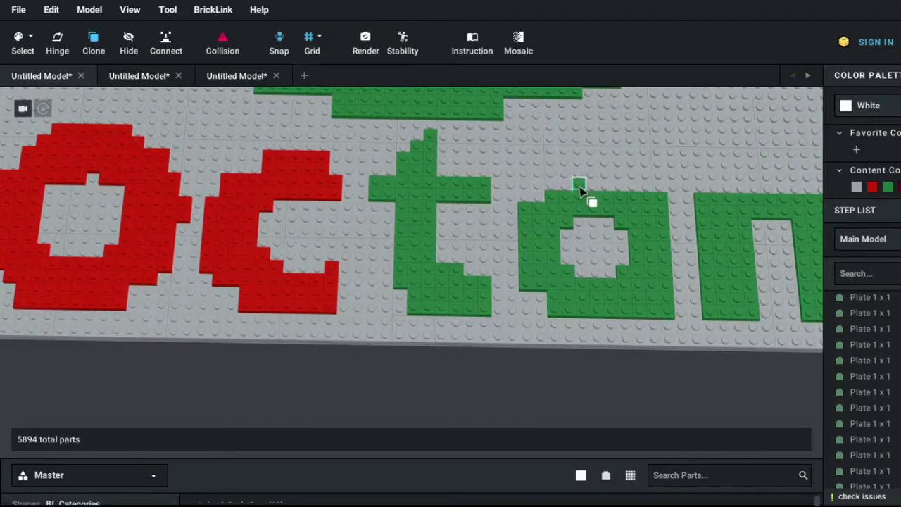
click(578, 190)
- Orbit toward a top-down view of the mosaics and reopen the mosaic maker
scroll(515, 366, down, 5)
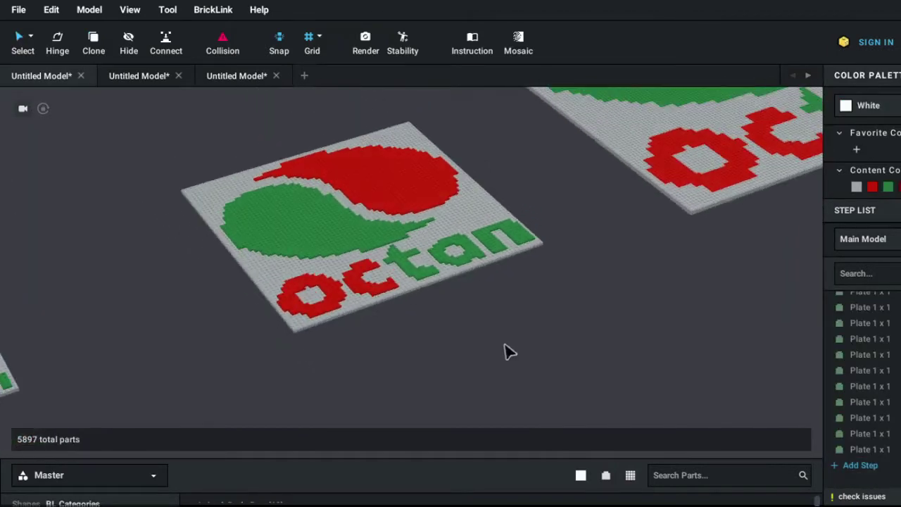
mouse_move(506, 352)
right_down()
mouse_move(503, 368)
mouse_move(521, 354)
mouse_move(509, 344)
mouse_move(525, 361)
mouse_move(416, 352)
mouse_move(430, 358)
right_up()
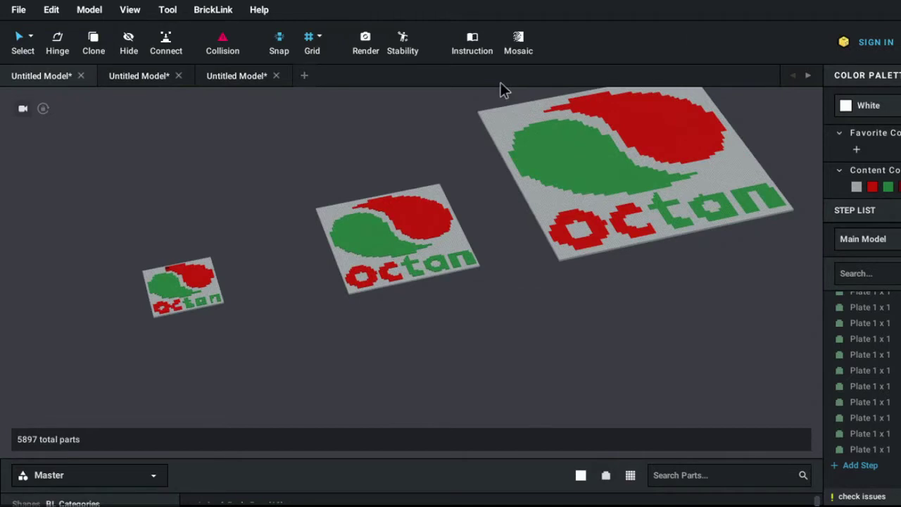
click(518, 42)
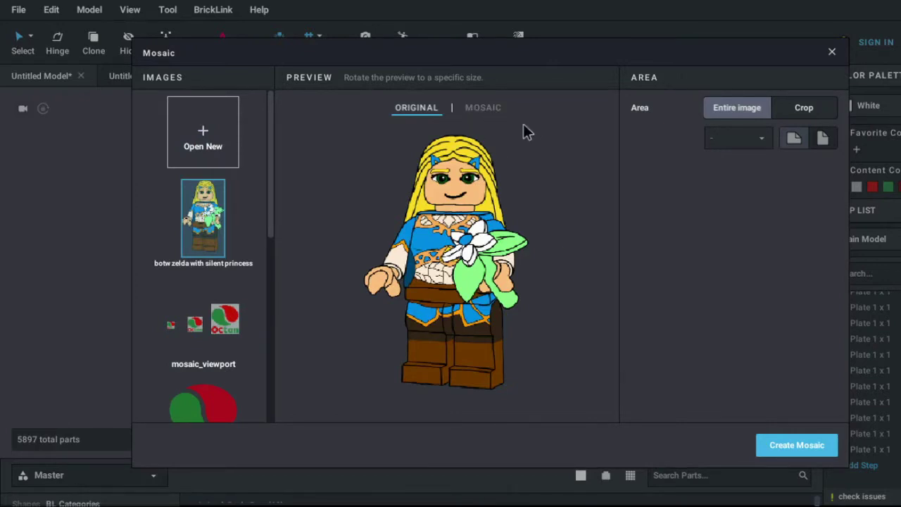
- Switch the Zelda image preview to the brick MOSAIC view
click(475, 109)
click(506, 109)
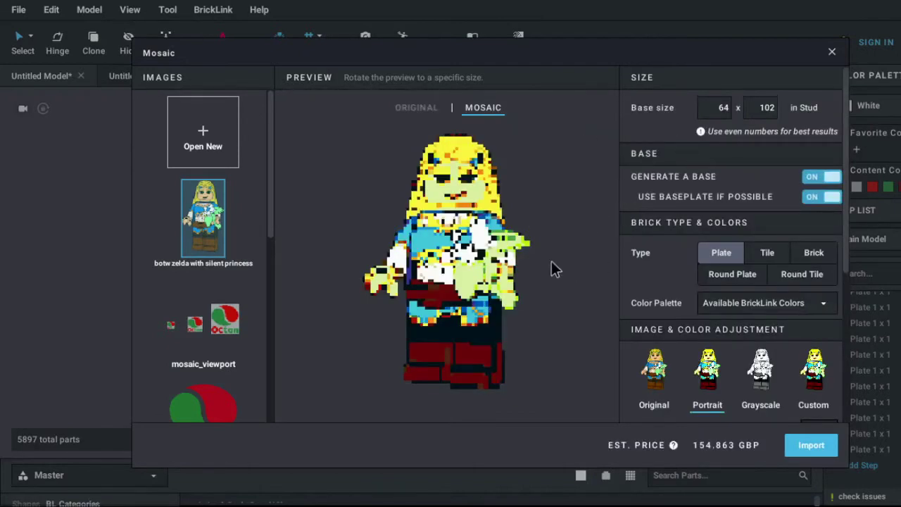
scroll(773, 375, down, 3)
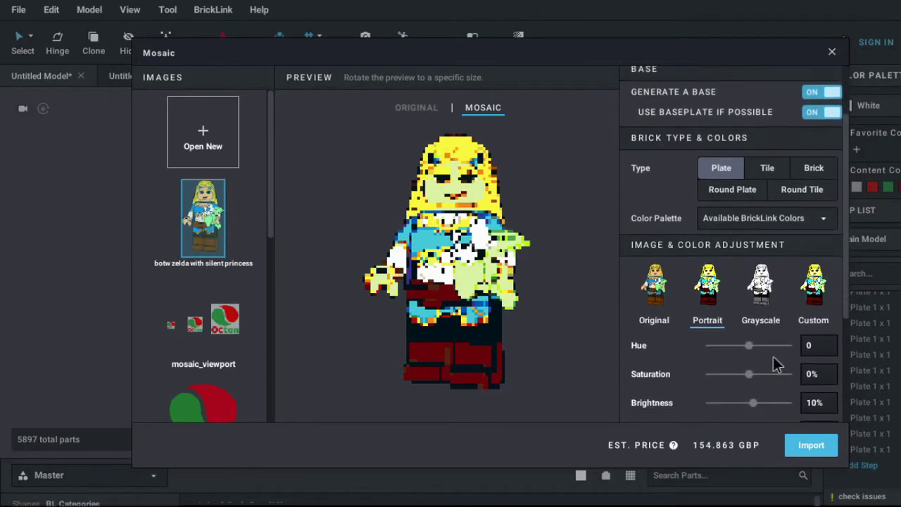
scroll(759, 331, up, 3)
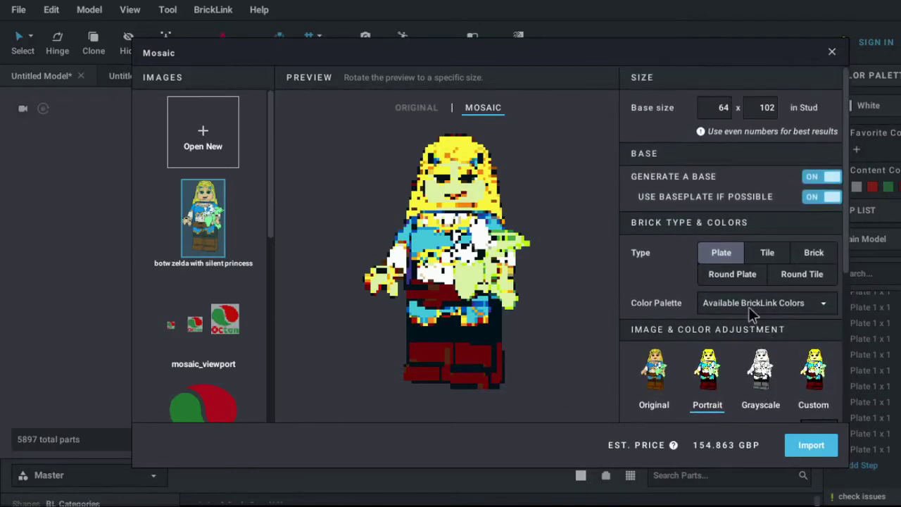
- Edit the Base size width and height values for the Zelda mosaic
double_click(724, 105)
double_click(766, 107)
text(128)
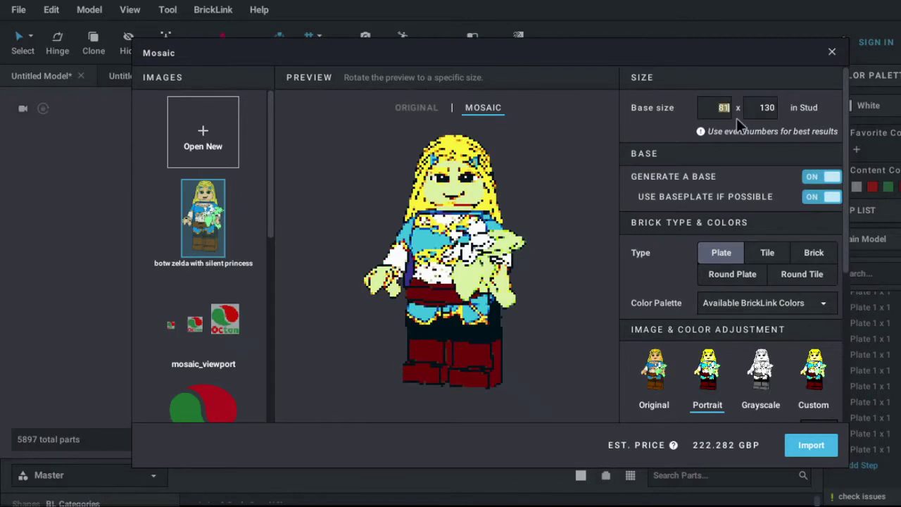
text(128)
double_click(765, 113)
text(25)
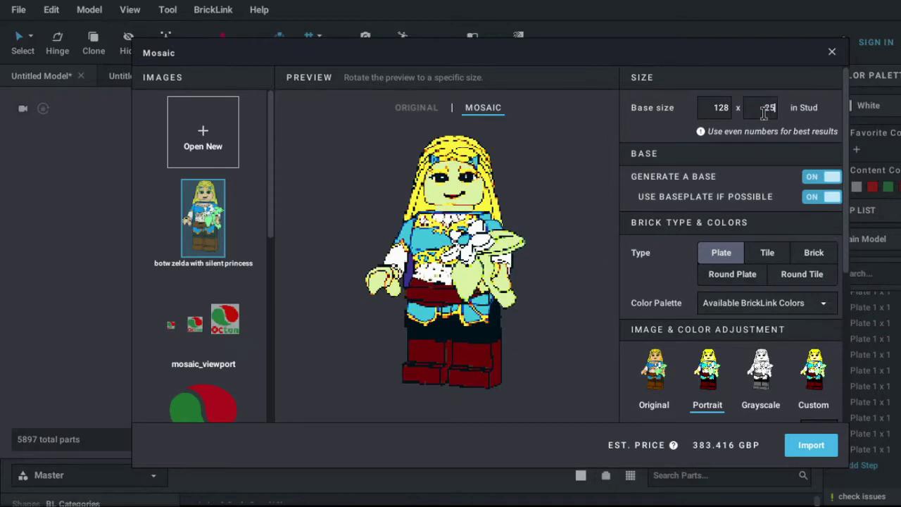
text(6)
key(Return)
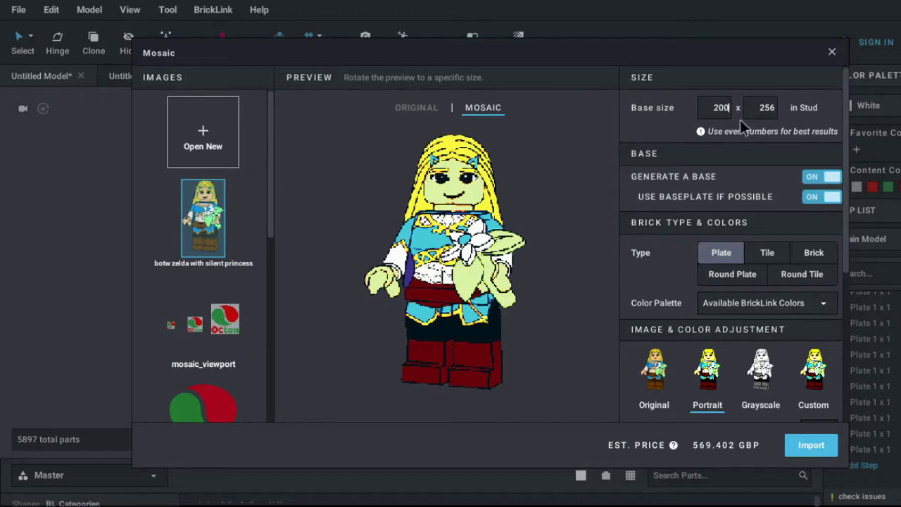
- Set the base height to 400 studs
double_click(771, 108)
text(120)
drag(762, 108, 786, 110)
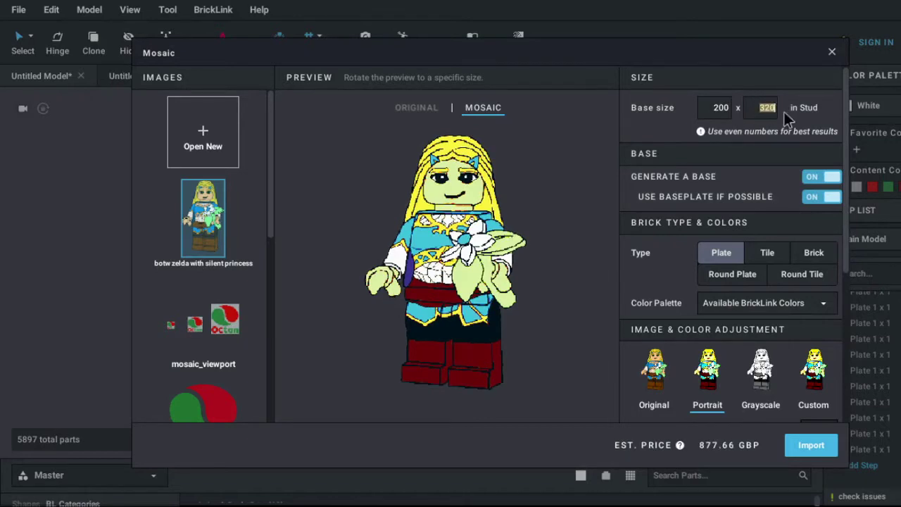
text(00)
key(Return)
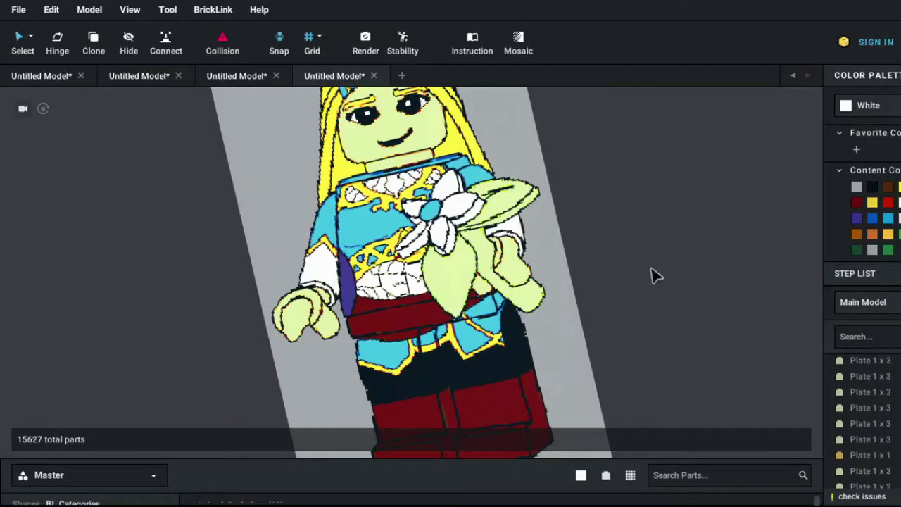
- Zoom into the Zelda mosaic's torso, select a Yellowish Green Plate 2x8, and open the colour list
mouse_move(651, 275)
right_down()
mouse_move(632, 275)
mouse_move(613, 251)
mouse_move(634, 261)
mouse_move(654, 312)
right_up()
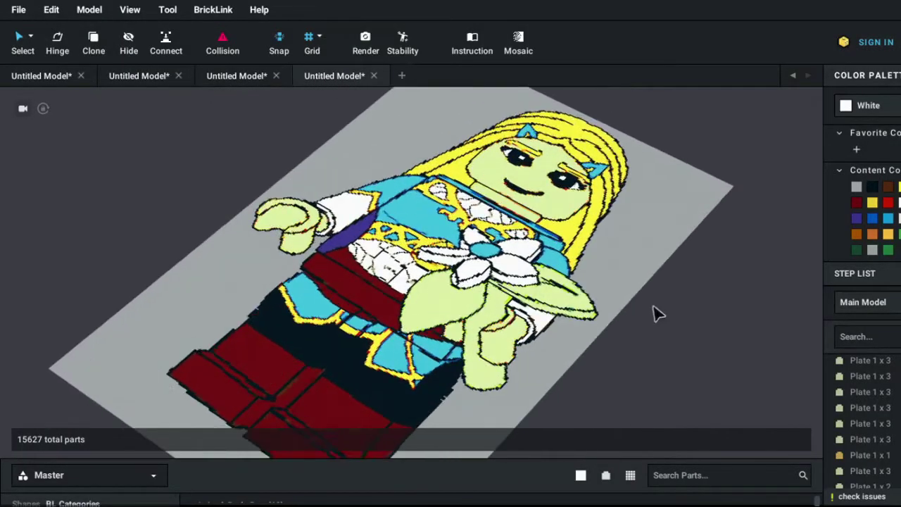
scroll(648, 352, up, 3)
scroll(647, 352, up, 2)
scroll(651, 352, up, 2)
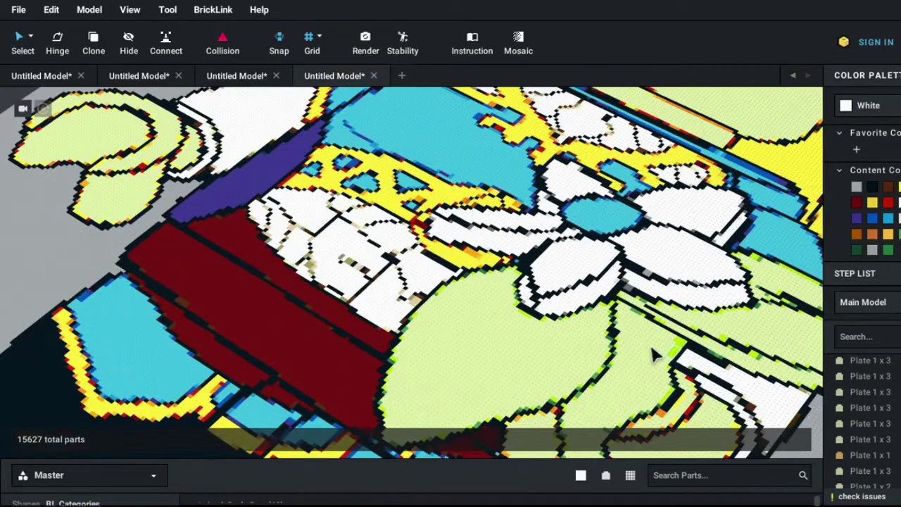
scroll(615, 381, up, 2)
right_drag(428, 354, 481, 354)
scroll(619, 338, up, 2)
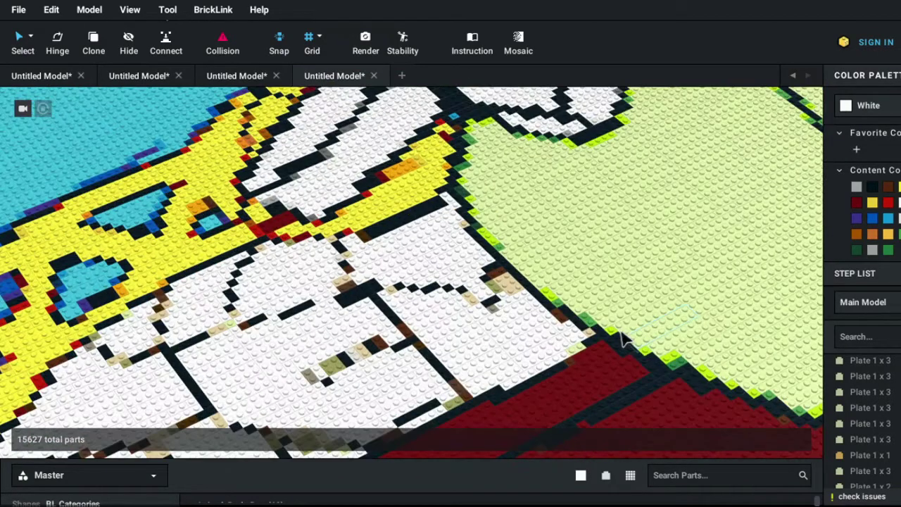
click(638, 243)
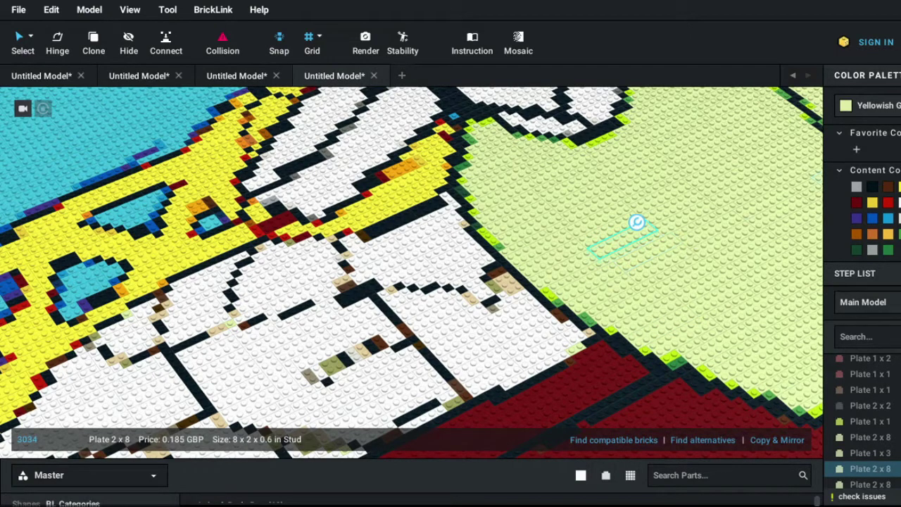
click(873, 105)
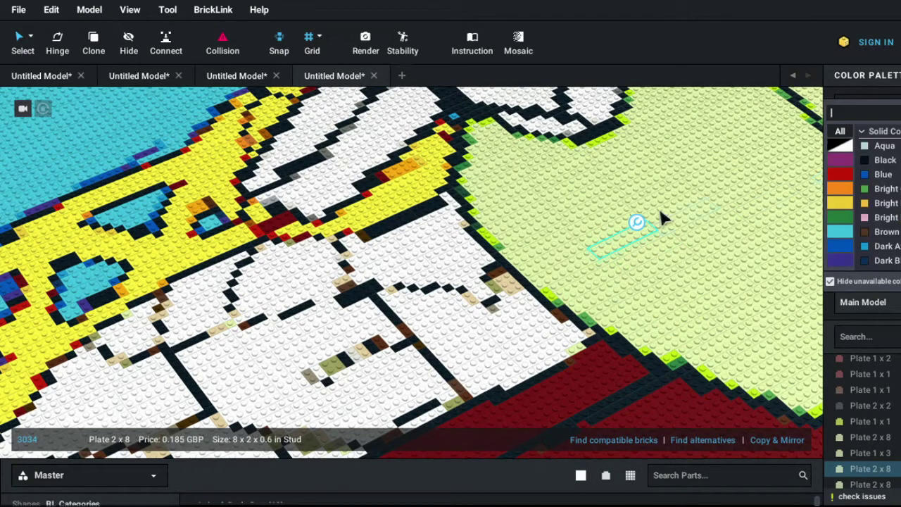
drag(637, 222, 711, 132)
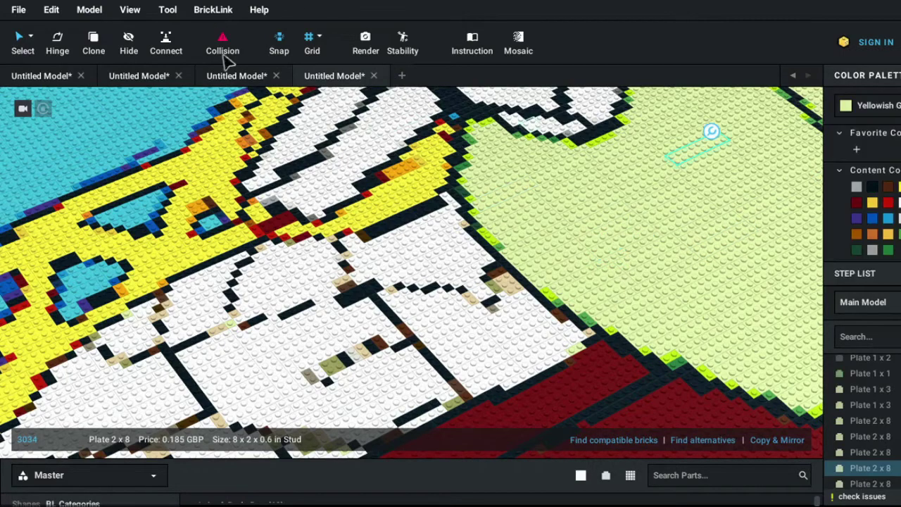
click(32, 40)
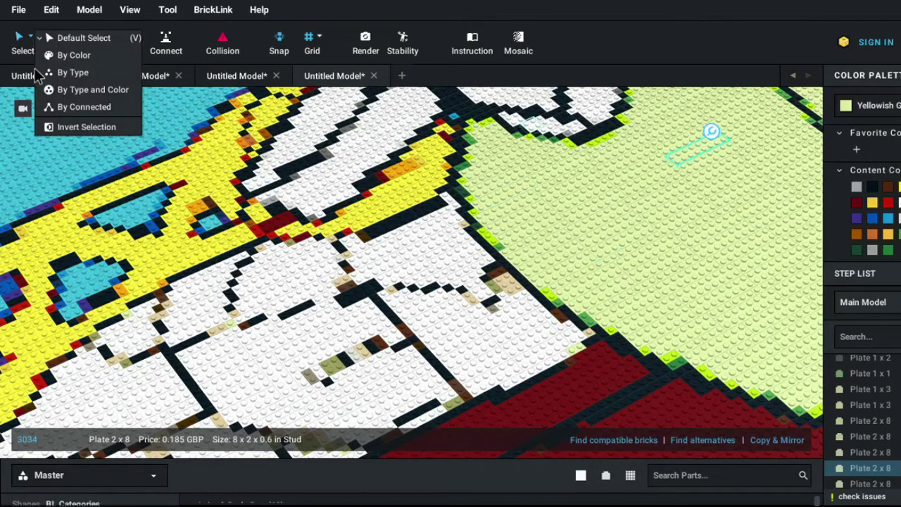
click(105, 56)
click(655, 214)
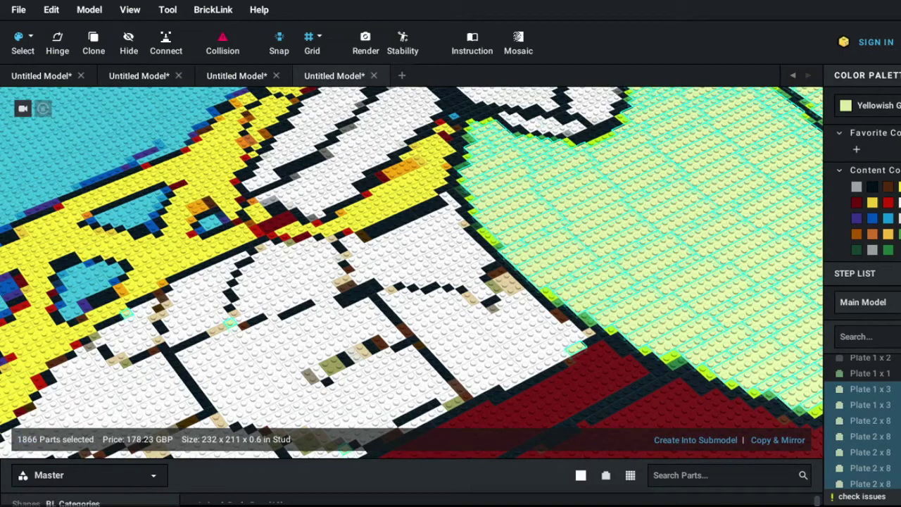
click(869, 105)
scroll(879, 198, down, 2)
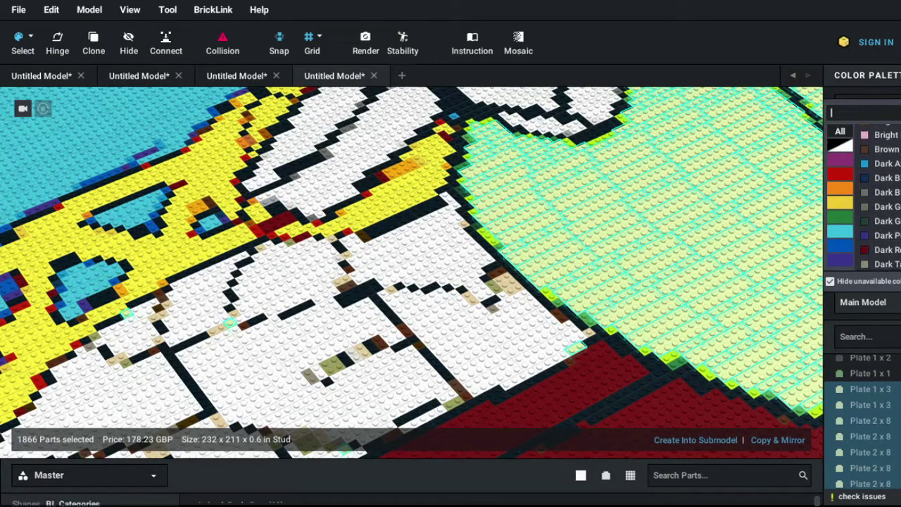
scroll(873, 197, down, 2)
scroll(872, 197, down, 1)
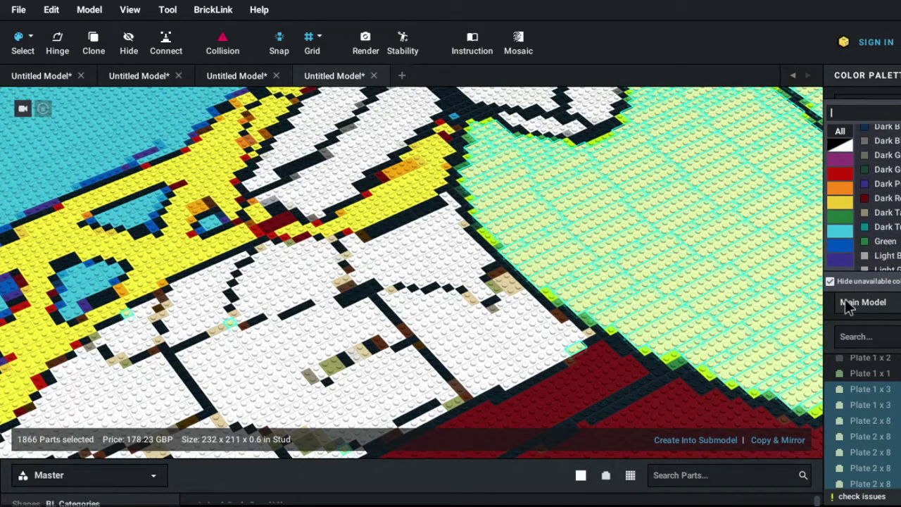
click(830, 281)
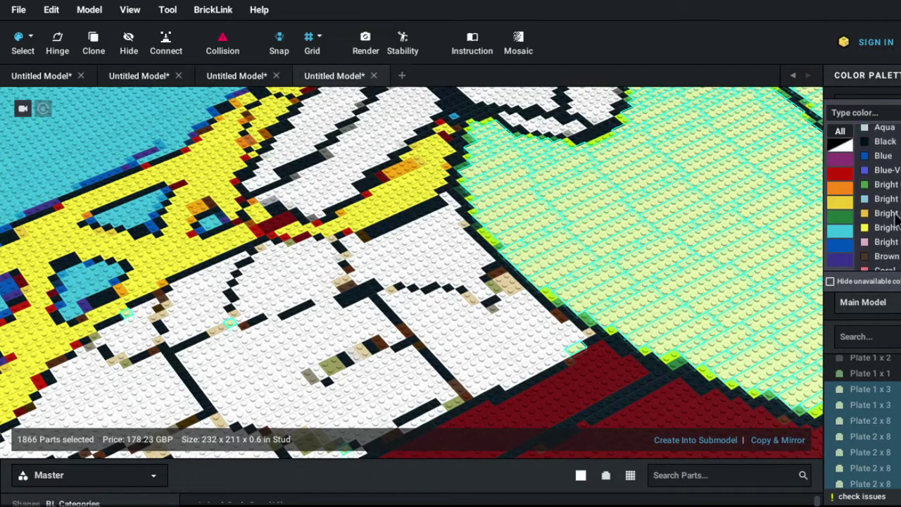
scroll(896, 211, down, 1)
click(885, 183)
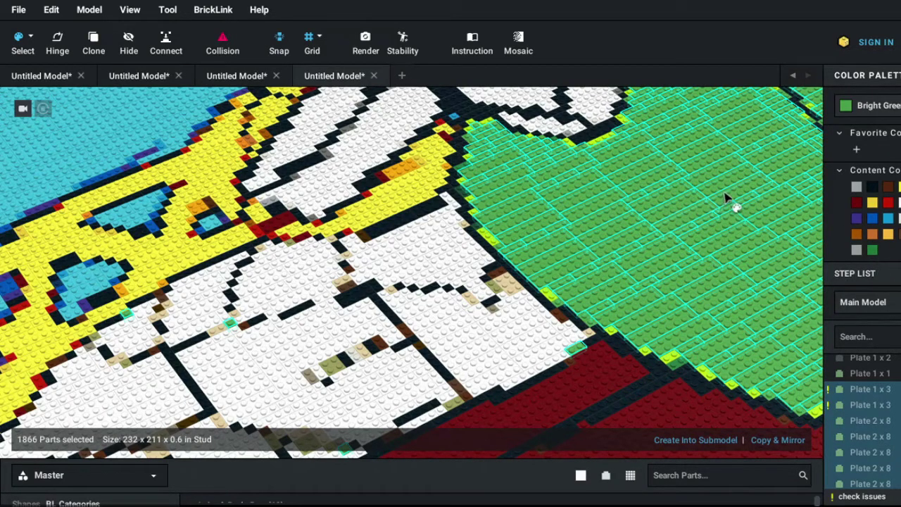
scroll(726, 199, down, 5)
scroll(729, 201, down, 5)
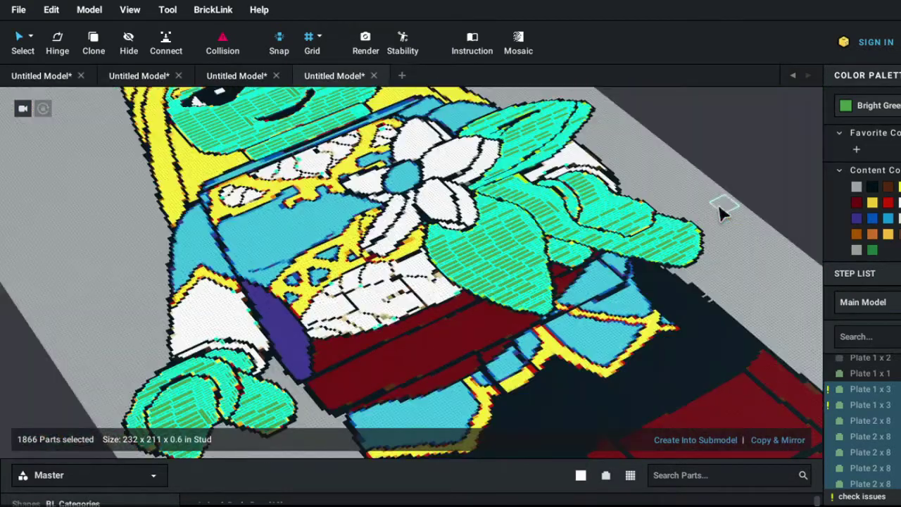
scroll(723, 212, down, 3)
click(754, 185)
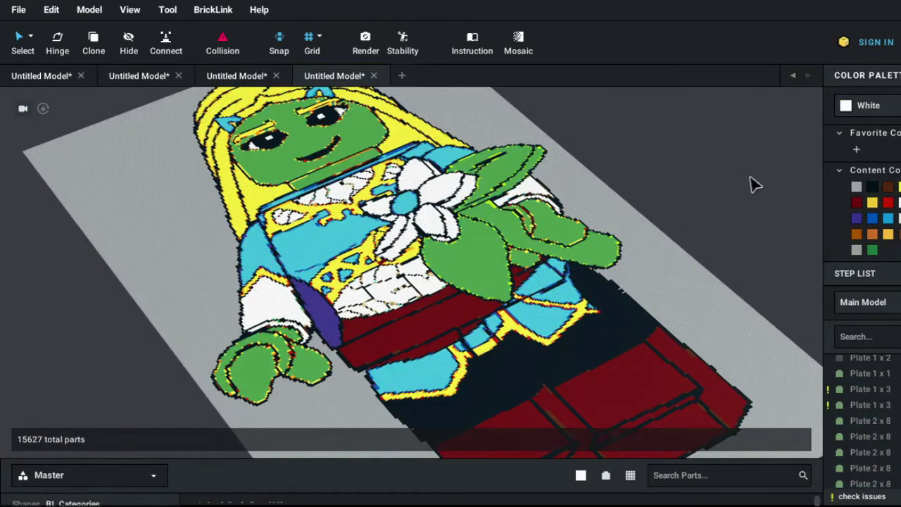
mouse_move(755, 185)
right_down()
mouse_move(712, 197)
mouse_move(692, 173)
right_up()
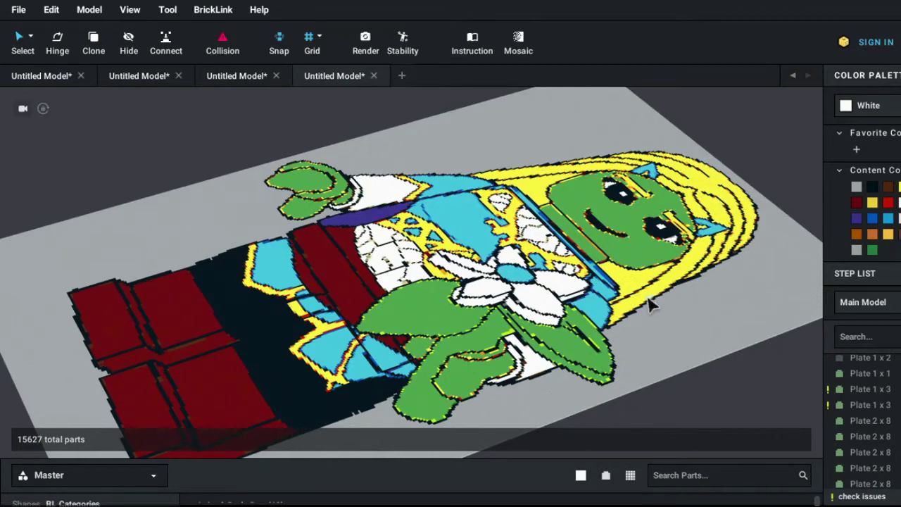
mouse_move(666, 299)
right_down()
mouse_move(694, 292)
mouse_move(718, 306)
mouse_move(708, 314)
mouse_move(657, 299)
right_up()
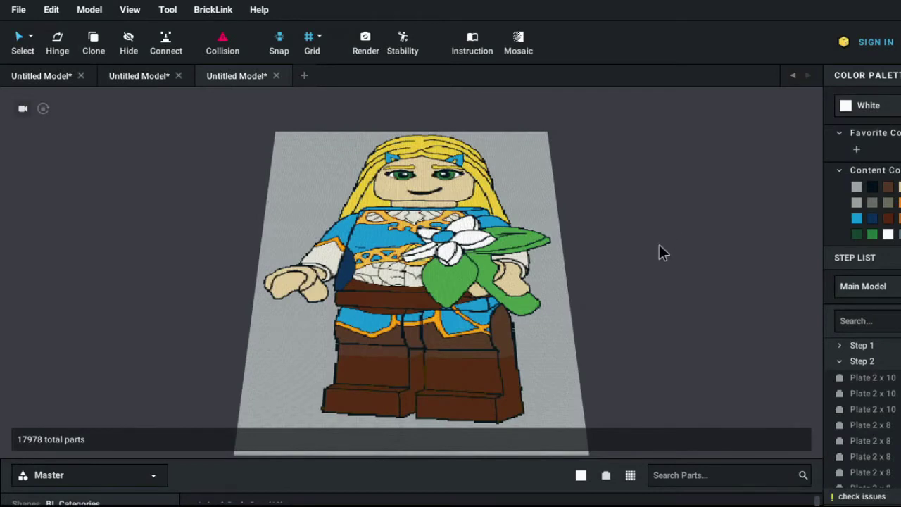
- Rotate the view of the tan-skinned Zelda mosaic
key(Left)
key(Left)
key(Left)
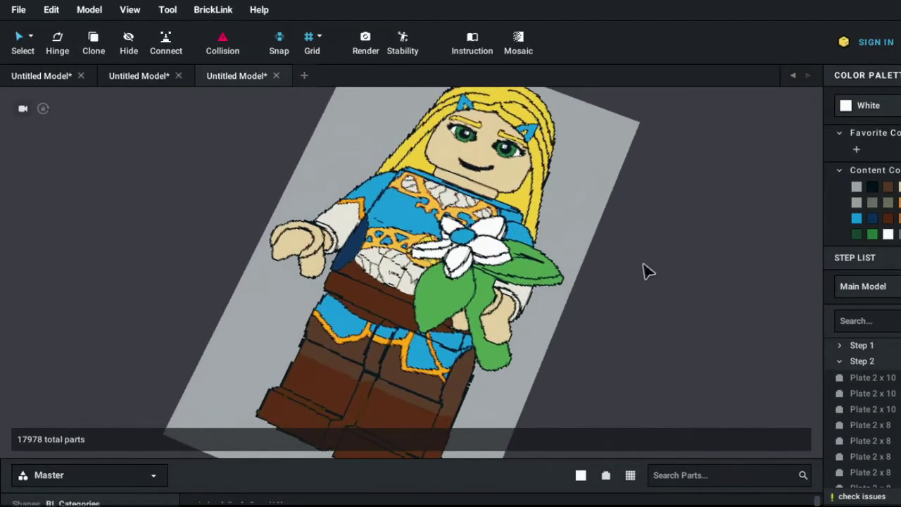
- Orbit and zoom around the Zelda mosaic, from a collar close-up to a near top-down view
mouse_move(648, 271)
right_down()
mouse_move(708, 229)
mouse_move(688, 419)
mouse_move(700, 422)
mouse_move(724, 409)
mouse_move(728, 392)
mouse_move(683, 278)
mouse_move(688, 263)
mouse_move(702, 266)
mouse_move(692, 246)
mouse_move(606, 262)
right_up()
scroll(599, 264, up, 5)
scroll(598, 264, up, 5)
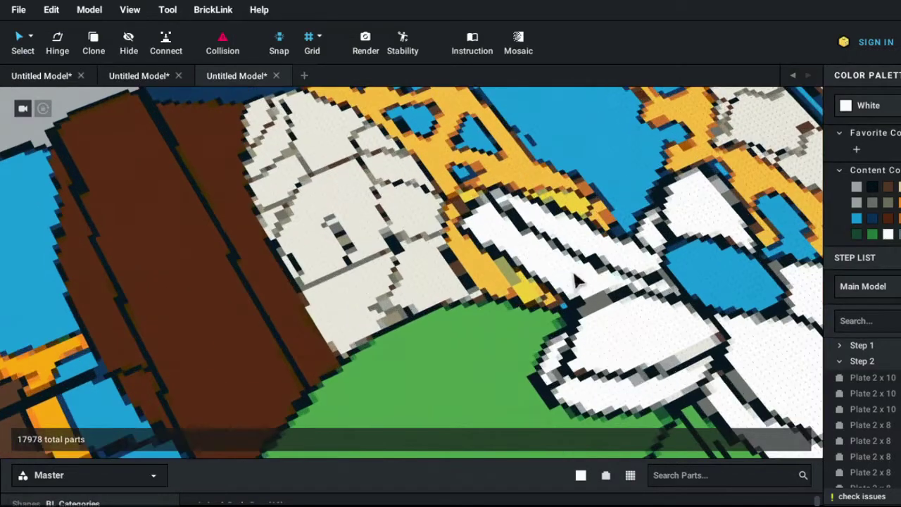
scroll(431, 296, up, 4)
right_drag(430, 296, 477, 275)
scroll(477, 273, down, 3)
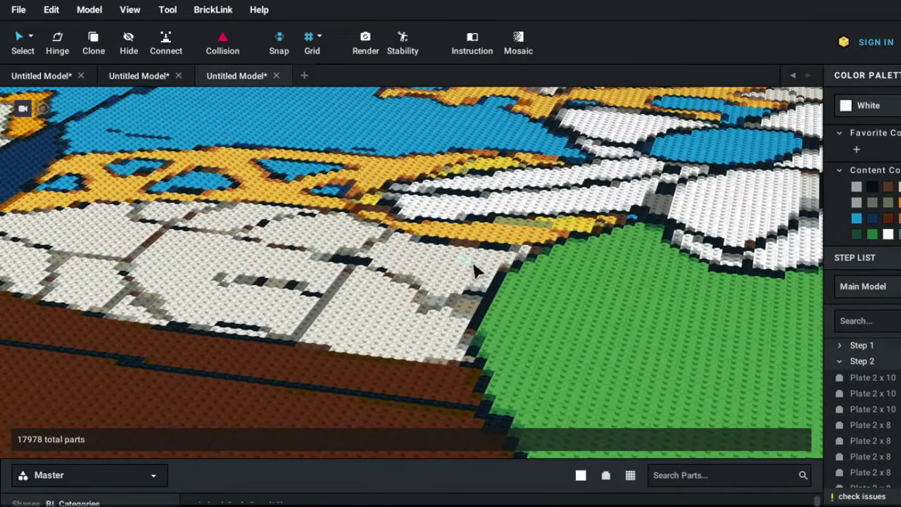
scroll(479, 271, down, 2)
scroll(486, 272, down, 3)
scroll(491, 274, down, 3)
scroll(492, 274, down, 5)
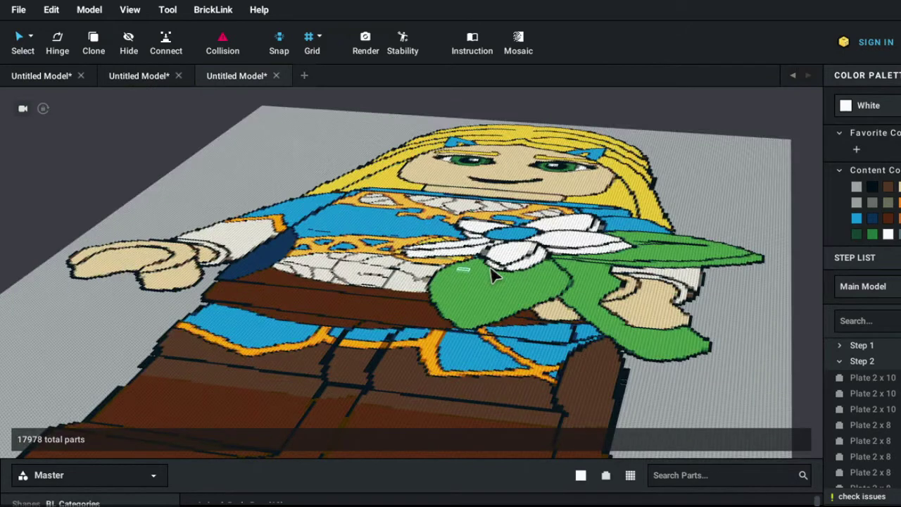
scroll(491, 269, down, 5)
mouse_move(598, 295)
right_down()
mouse_move(606, 324)
mouse_move(623, 320)
mouse_move(609, 316)
mouse_move(619, 309)
right_up()
right_drag(436, 215, 403, 216)
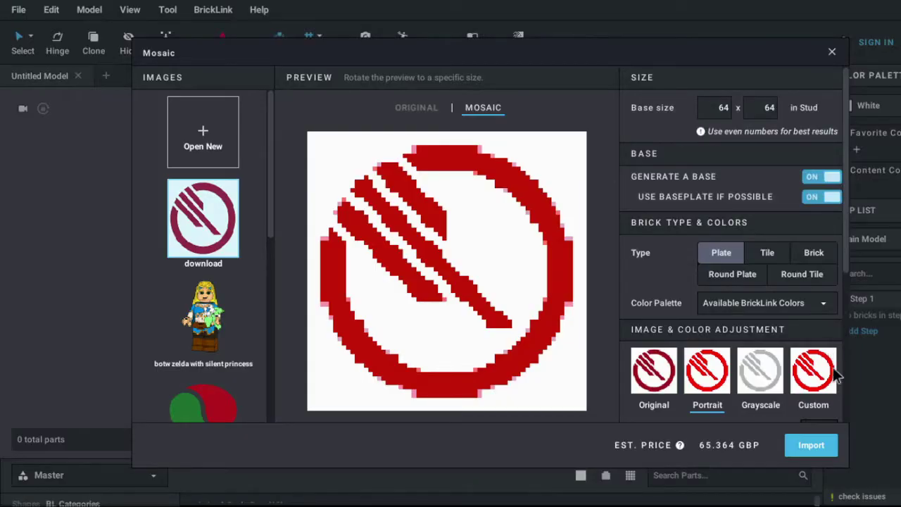
- Switch the mosaic pieces to Round Tile
click(748, 267)
click(794, 277)
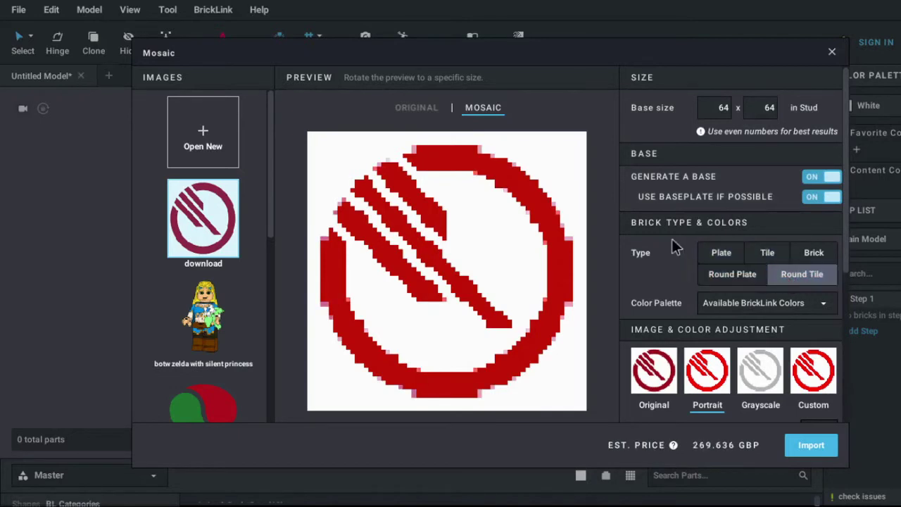
scroll(664, 226, down, 1)
scroll(663, 226, up, 1)
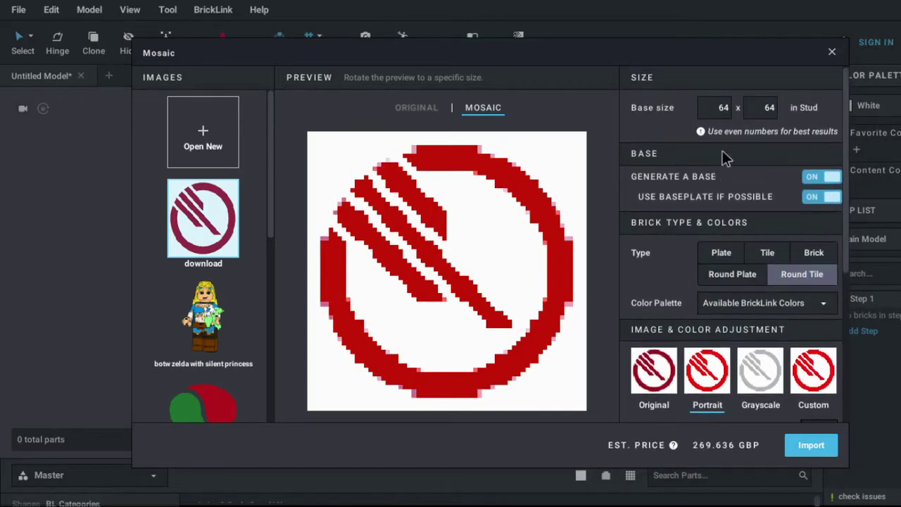
- Set the base to 16×16 studs, import the logo mosaic, and reopen the mosaic maker
double_click(721, 104)
text(16)
click(767, 105)
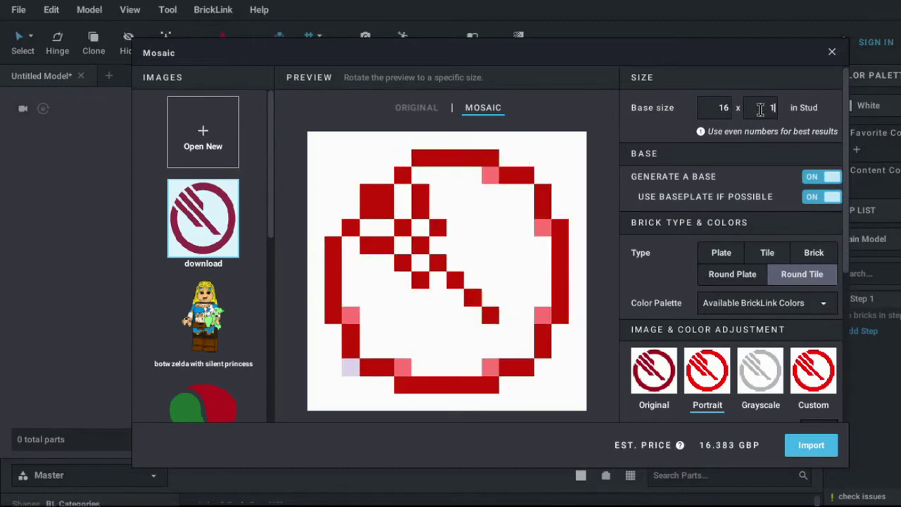
click(811, 446)
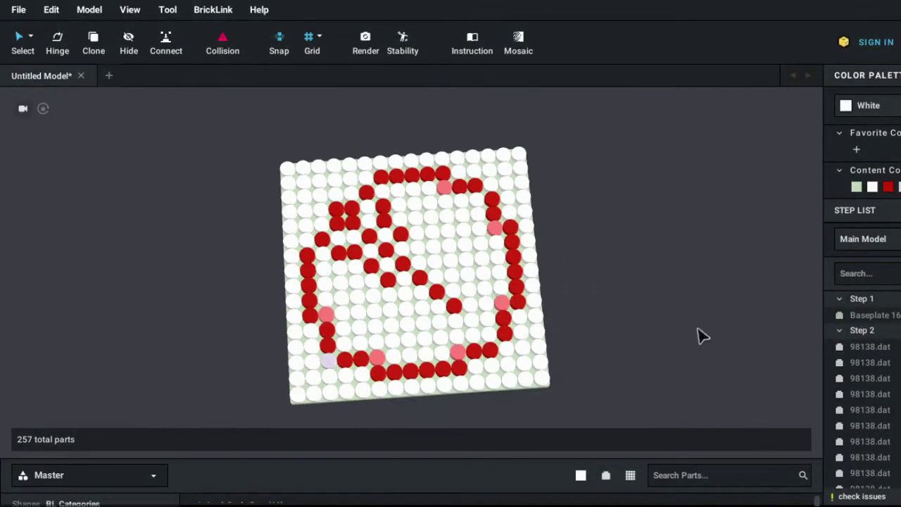
click(519, 44)
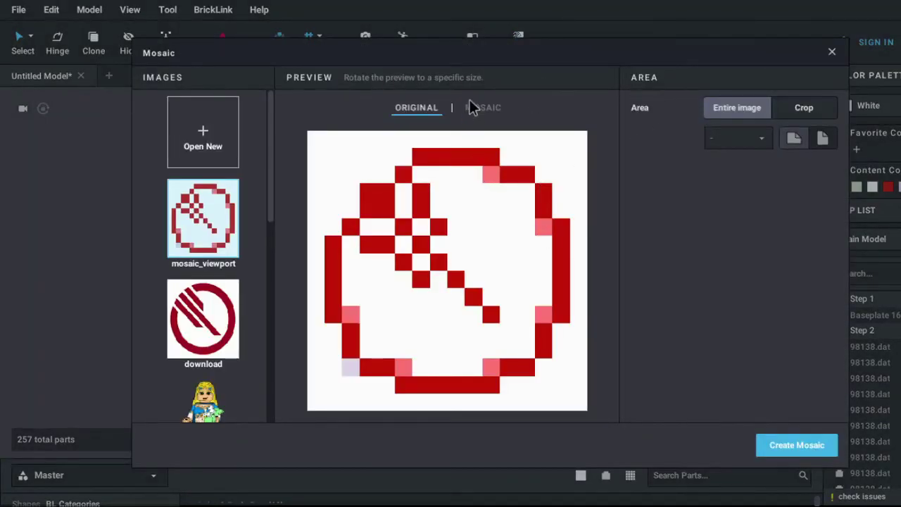
- Import the red logo as a 32×32-stud round-tile mosaic into a new model
click(202, 319)
click(503, 107)
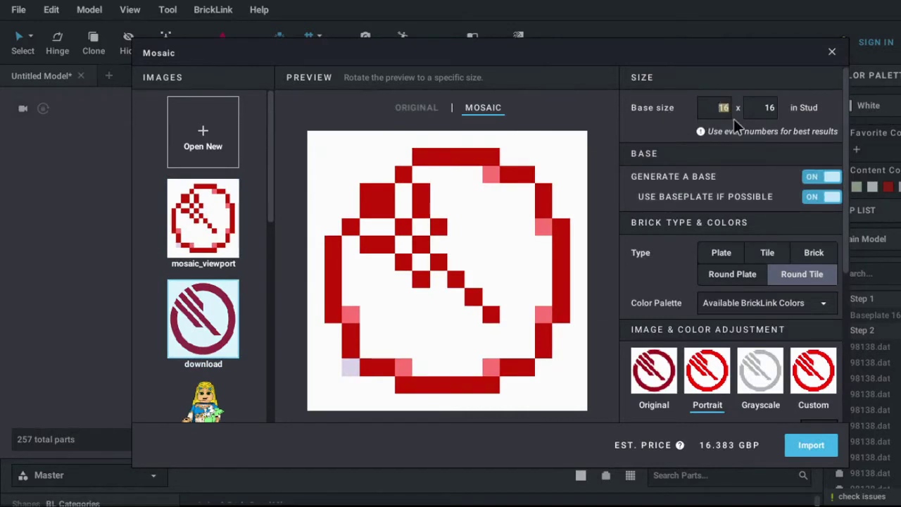
text(32)
key(Tab)
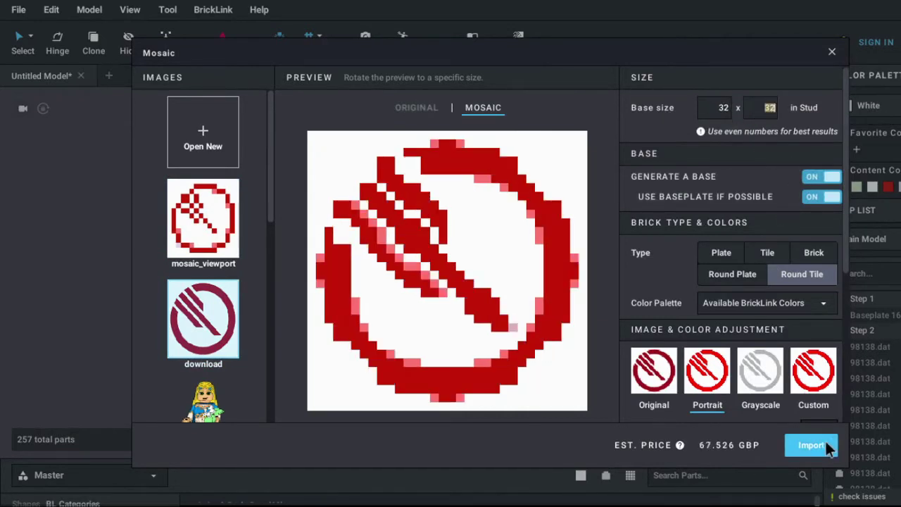
click(809, 445)
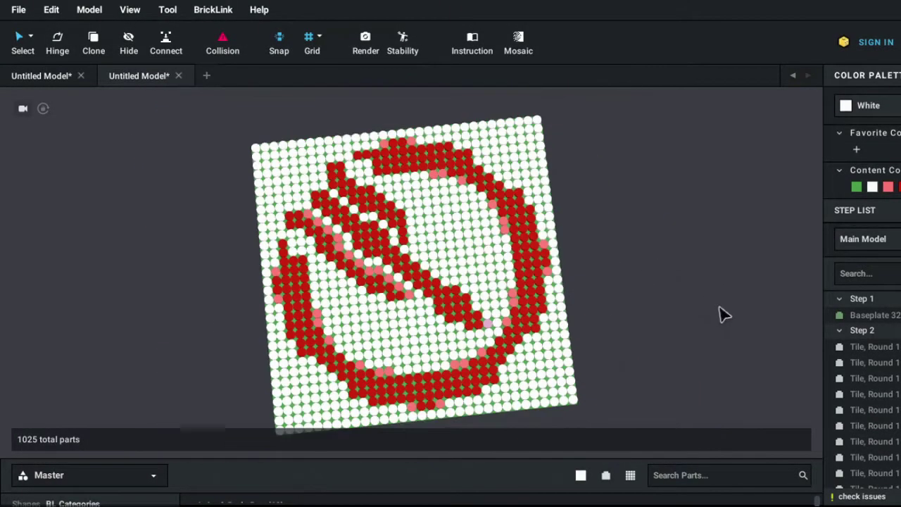
- Select all 38 coral tiles by colour and recolour them white
scroll(455, 298, up, 5)
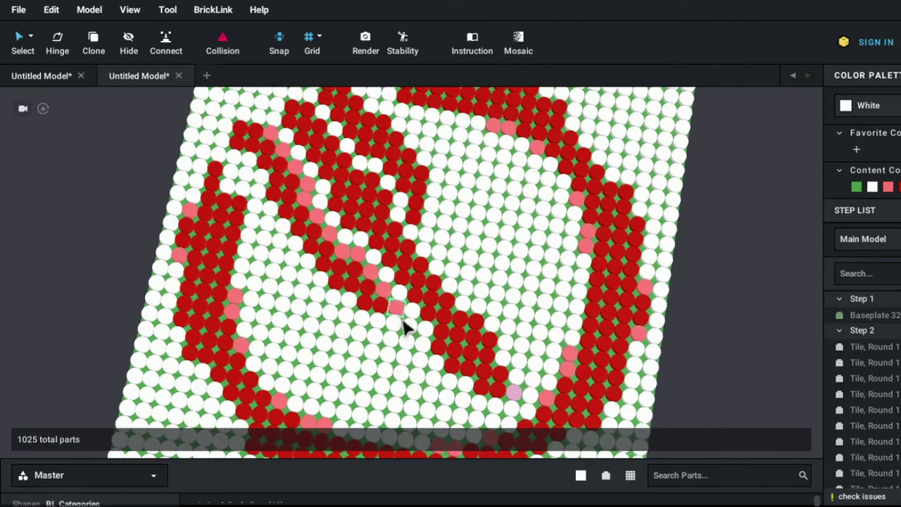
click(31, 35)
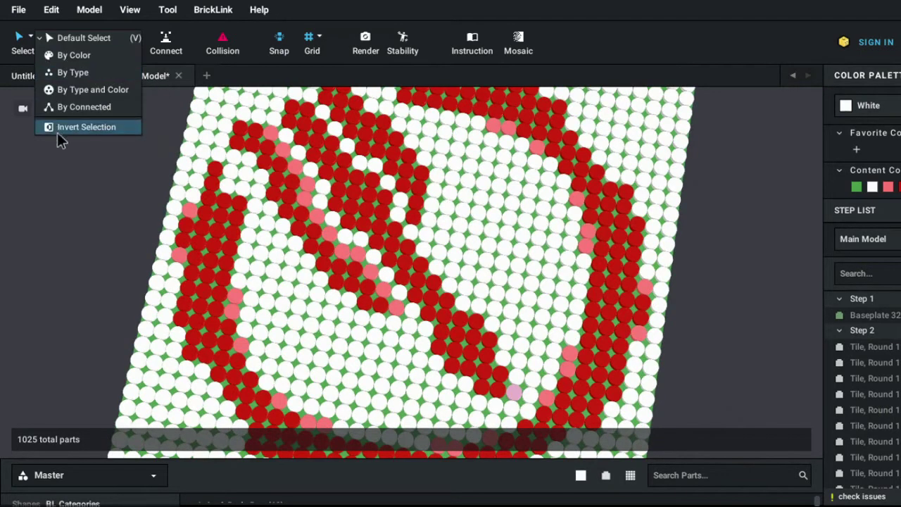
click(90, 56)
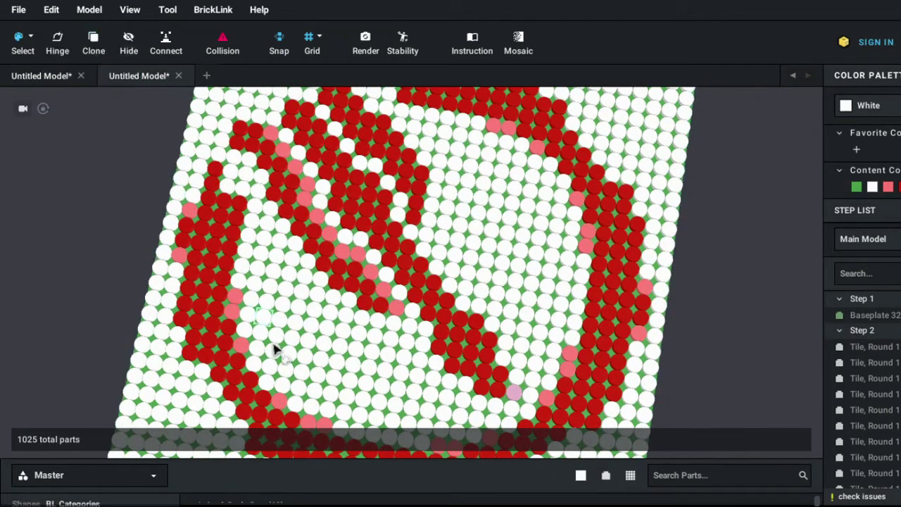
click(244, 301)
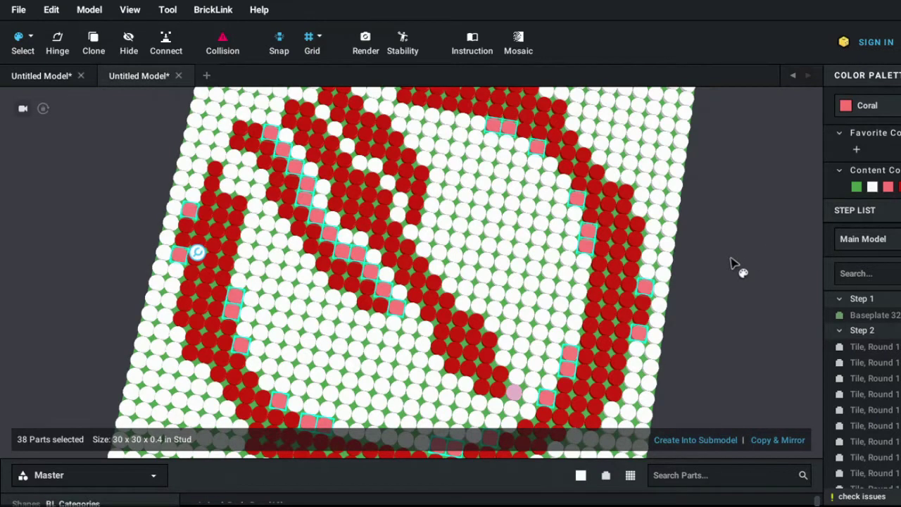
right_drag(732, 263, 736, 249)
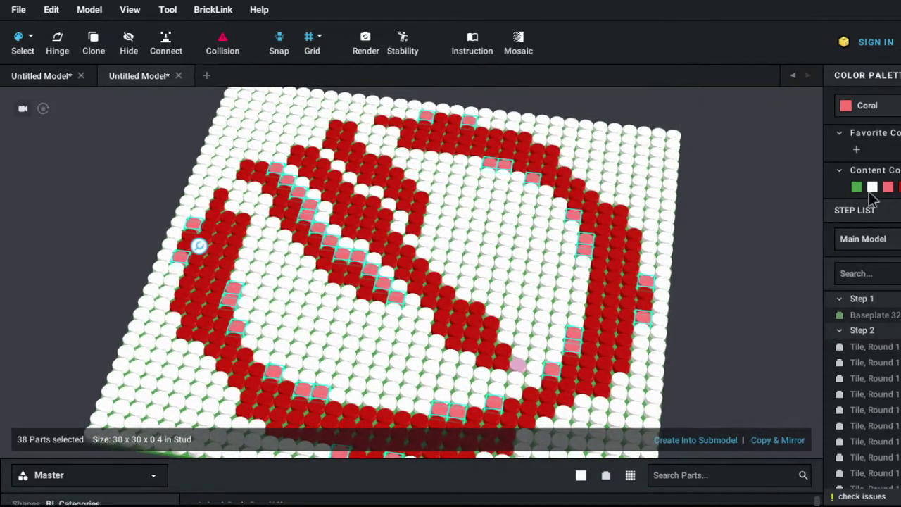
click(872, 187)
mouse_move(777, 251)
right_down()
mouse_move(760, 287)
mouse_move(724, 275)
mouse_move(728, 300)
right_up()
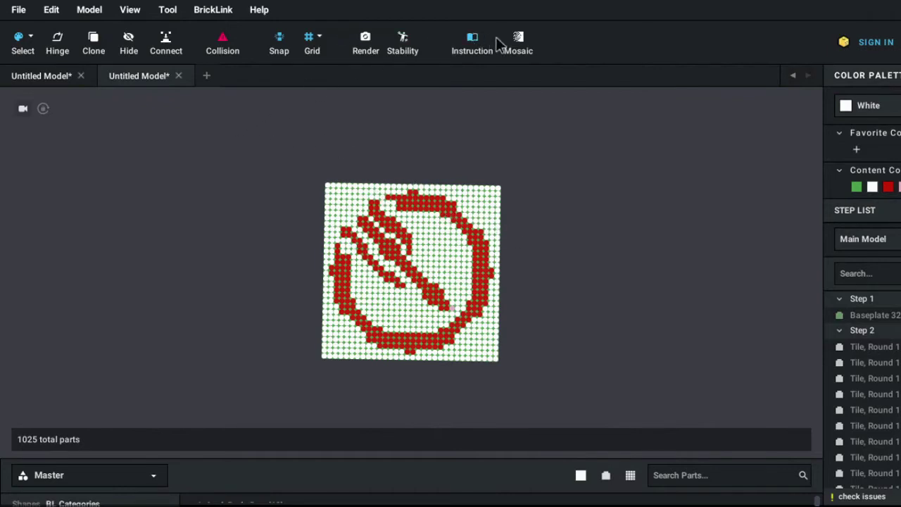
click(521, 42)
- Pick the red logo image and set its round-tile mosaic base to 64×64 studs
click(227, 312)
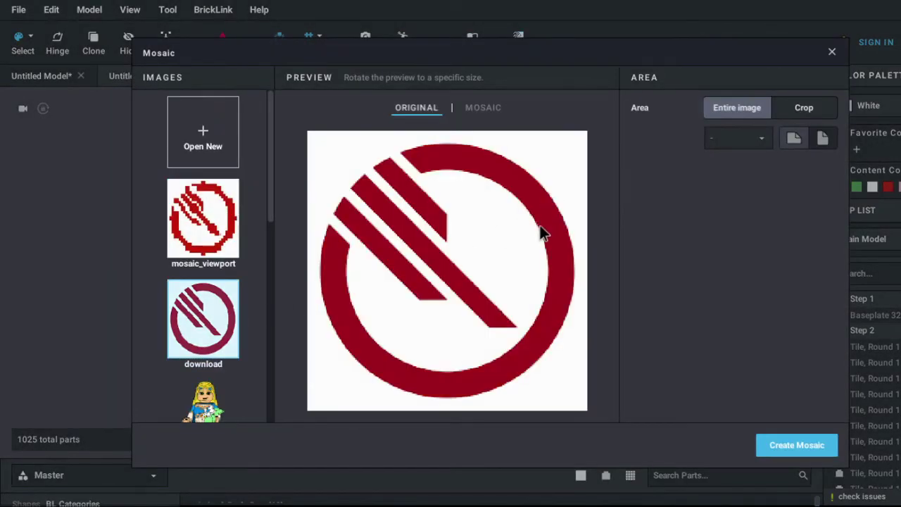
click(486, 108)
text(6)
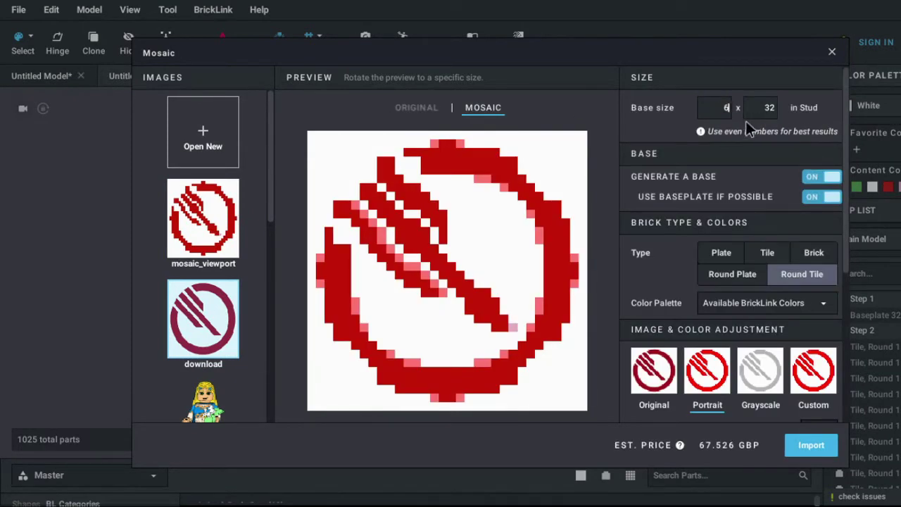
text(4)
key(Tab)
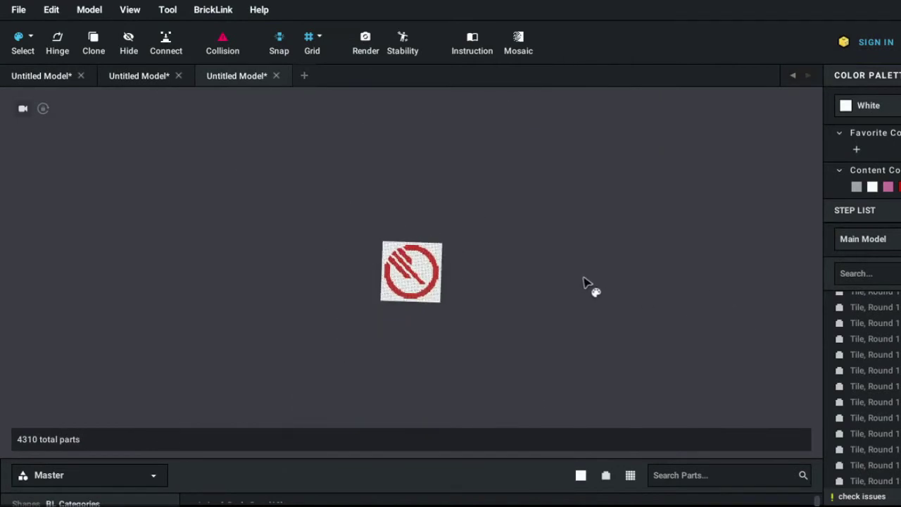
- Inspect the 64-stud logo mosaic from low and underside angles, then import the next mosaic
scroll(575, 277, up, 1)
scroll(599, 304, up, 1)
scroll(607, 314, up, 3)
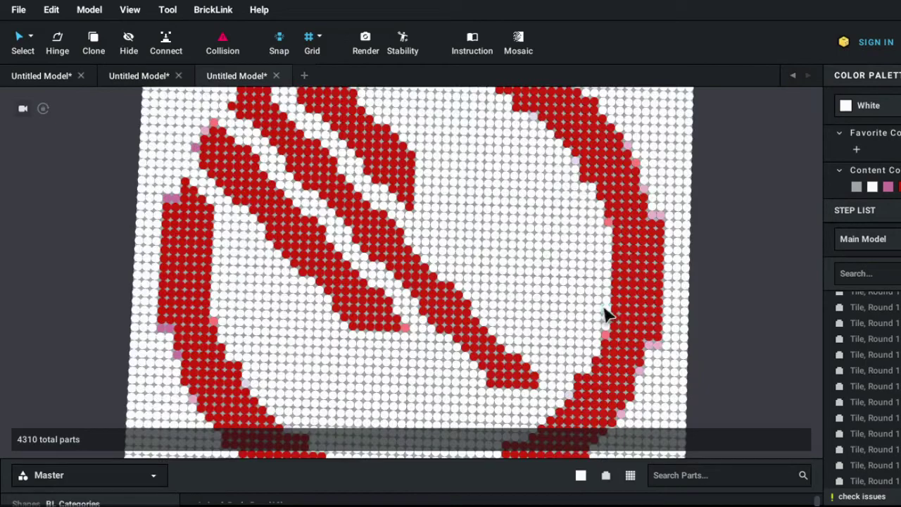
scroll(592, 309, up, 2)
scroll(591, 309, up, 2)
right_drag(513, 338, 497, 295)
scroll(493, 298, up, 2)
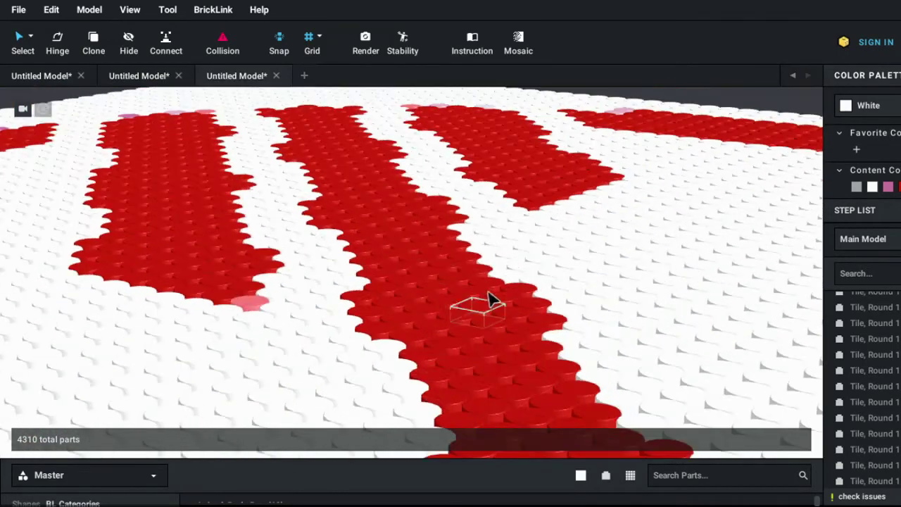
scroll(489, 331, down, 3)
scroll(497, 338, down, 1)
scroll(547, 356, up, 1)
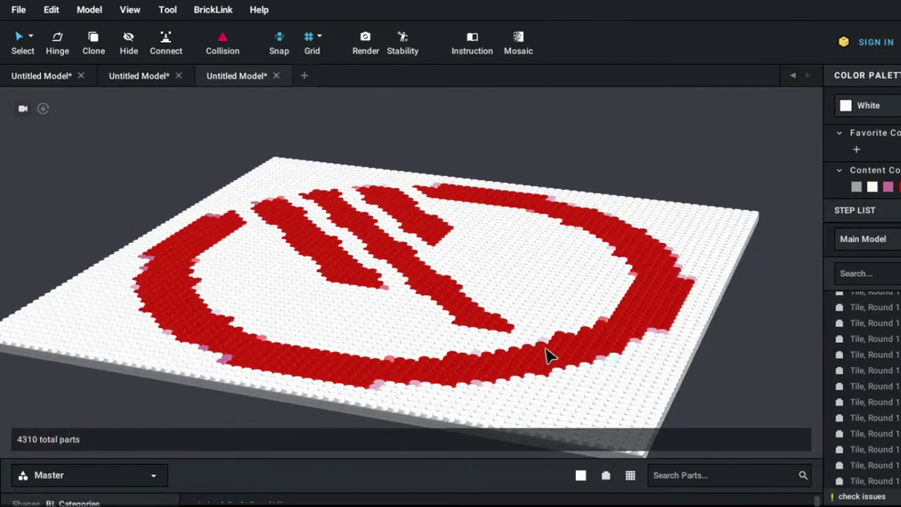
scroll(563, 362, up, 2)
mouse_move(563, 362)
right_down()
mouse_move(573, 322)
mouse_move(570, 372)
mouse_move(594, 374)
mouse_move(644, 328)
mouse_move(603, 328)
mouse_move(662, 297)
mouse_move(670, 322)
mouse_move(627, 307)
mouse_move(637, 309)
right_up()
scroll(577, 371, down, 3)
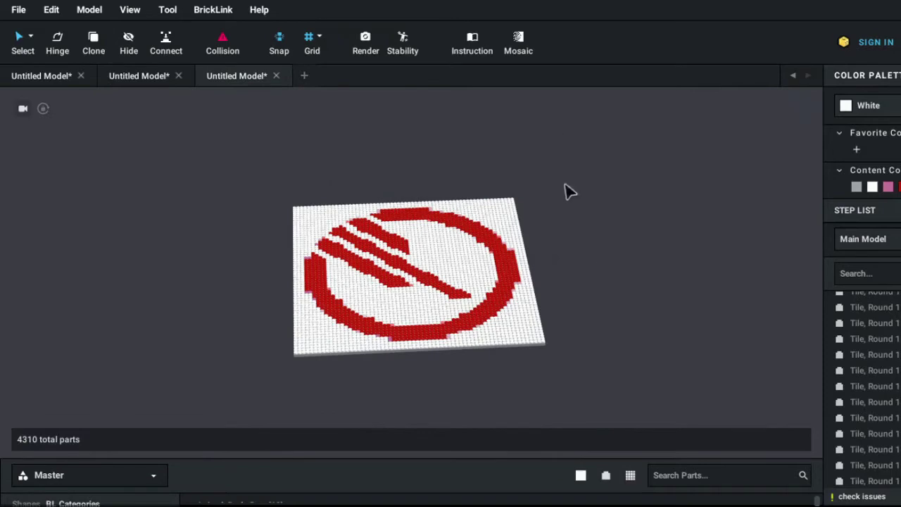
click(520, 45)
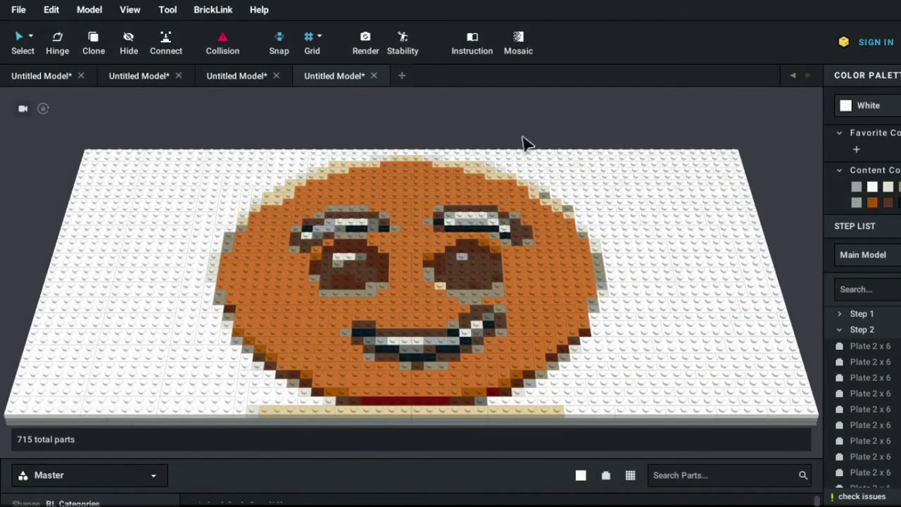
scroll(528, 149, down, 1)
scroll(542, 183, down, 2)
scroll(574, 222, down, 2)
mouse_move(585, 228)
right_down()
mouse_move(613, 233)
mouse_move(615, 245)
mouse_move(595, 237)
mouse_move(597, 213)
mouse_move(626, 207)
mouse_move(612, 223)
right_up()
scroll(511, 331, up, 3)
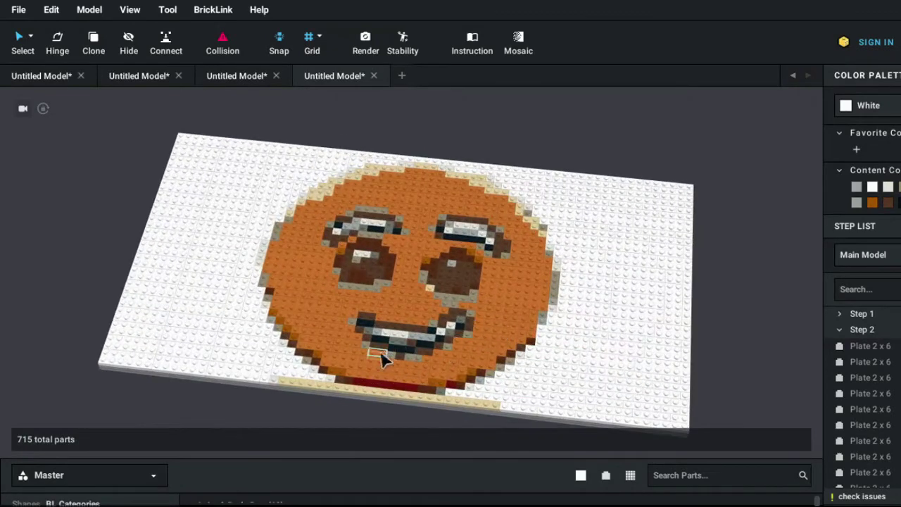
mouse_move(350, 414)
mouse_down()
mouse_move(455, 139)
mouse_move(447, 157)
mouse_up()
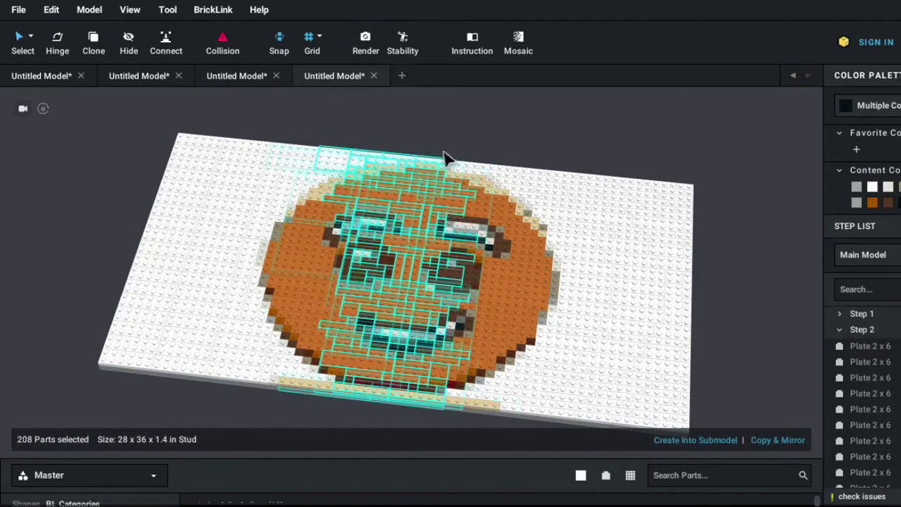
click(66, 236)
scroll(66, 236, down, 3)
mouse_move(67, 235)
right_down()
mouse_move(91, 167)
mouse_move(75, 149)
mouse_move(85, 127)
mouse_move(354, 106)
mouse_move(479, 328)
mouse_move(569, 236)
mouse_move(637, 221)
mouse_move(646, 246)
right_up()
right_drag(755, 253, 757, 278)
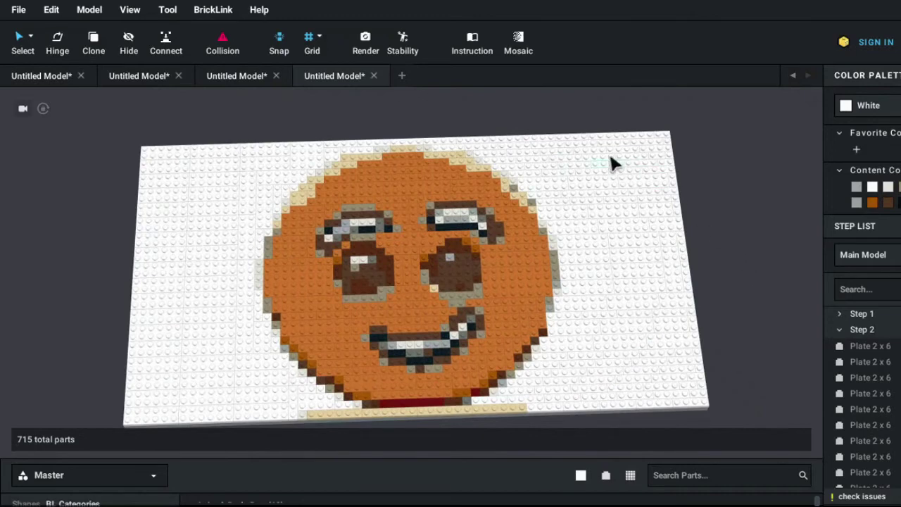
click(525, 39)
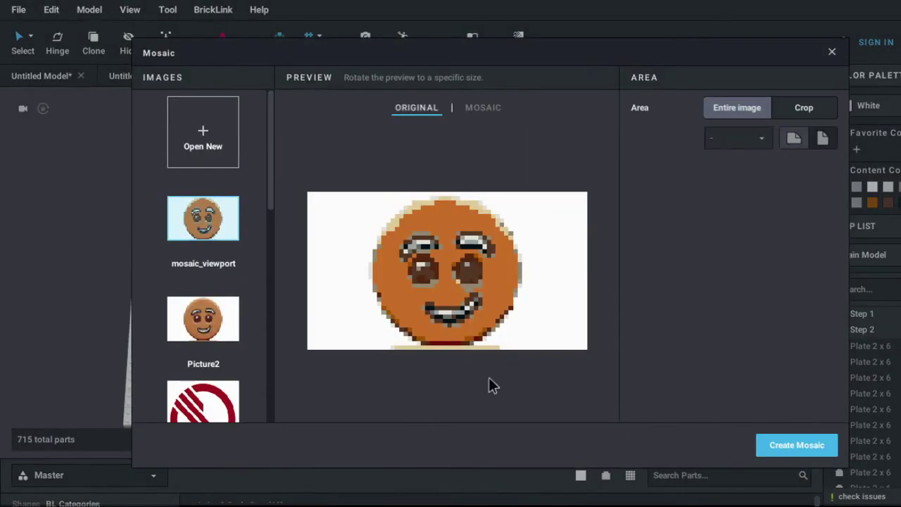
- Import the Picture2 gingerbread image as a 13×7-stud plate mosaic model
click(224, 325)
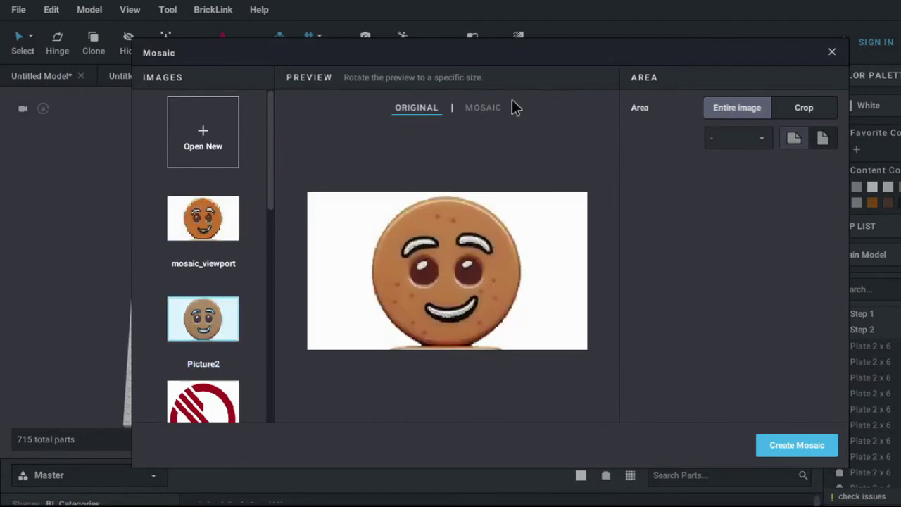
click(501, 107)
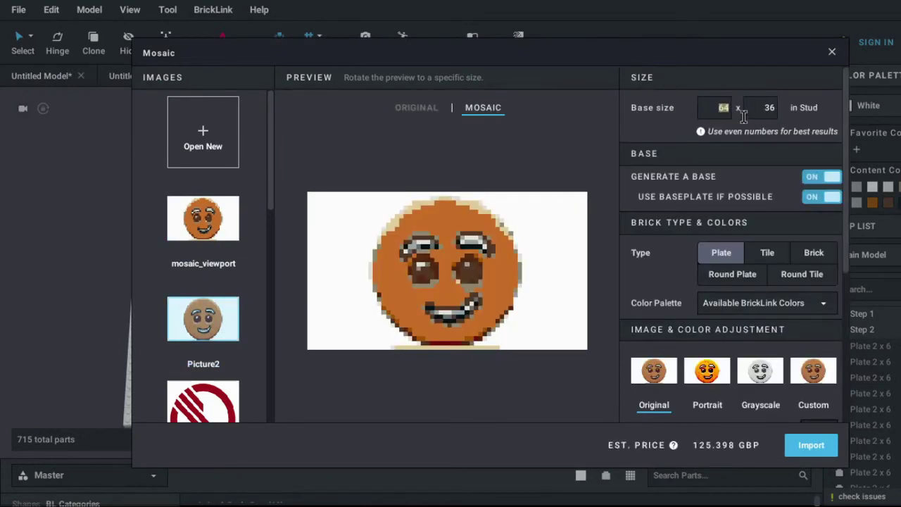
text(8)
click(767, 111)
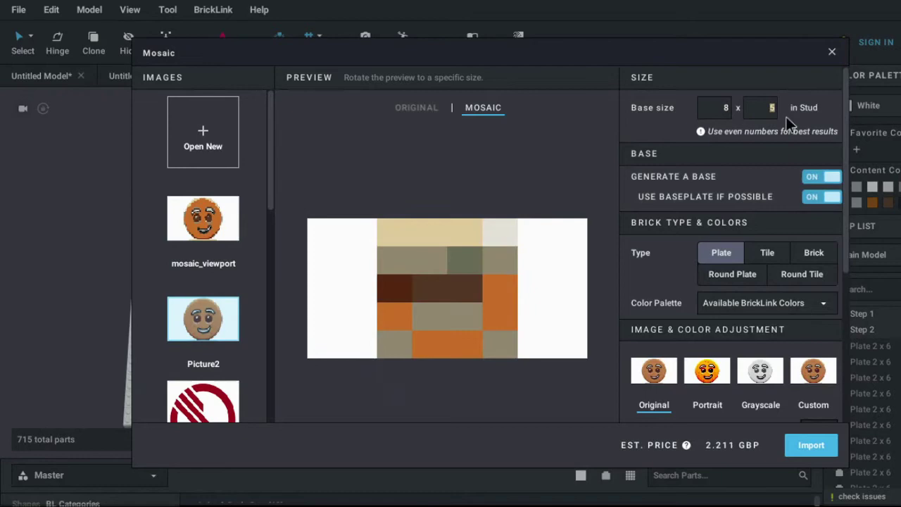
text(7)
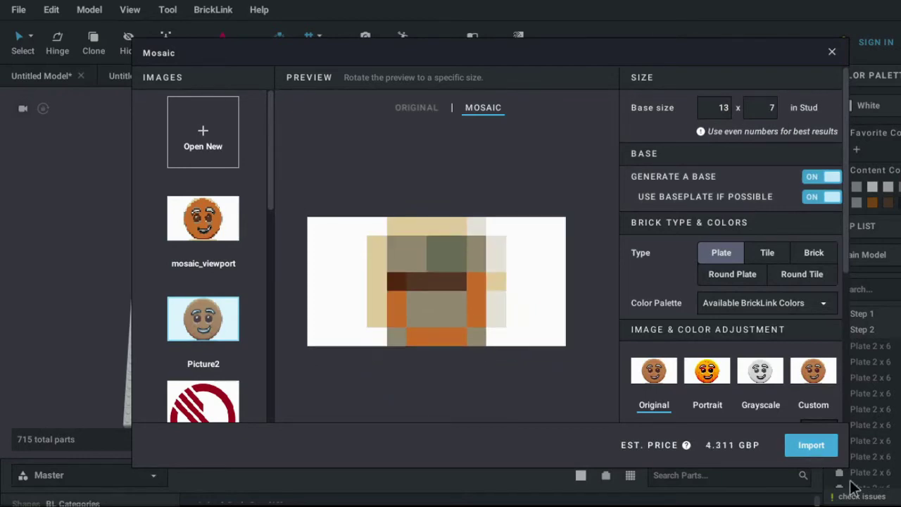
key(Return)
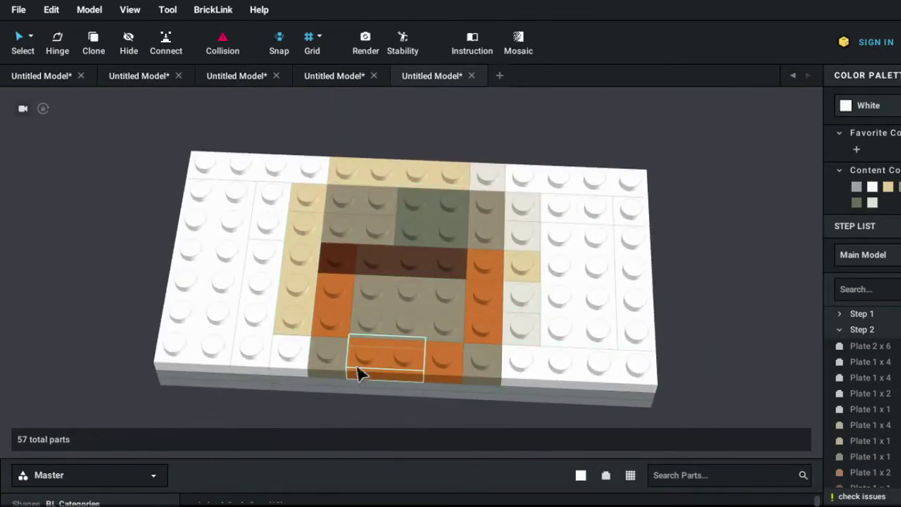
- Crop Picture2 to 1:1 and generate a 64-stud plate mosaic of the gingerbread face
click(518, 43)
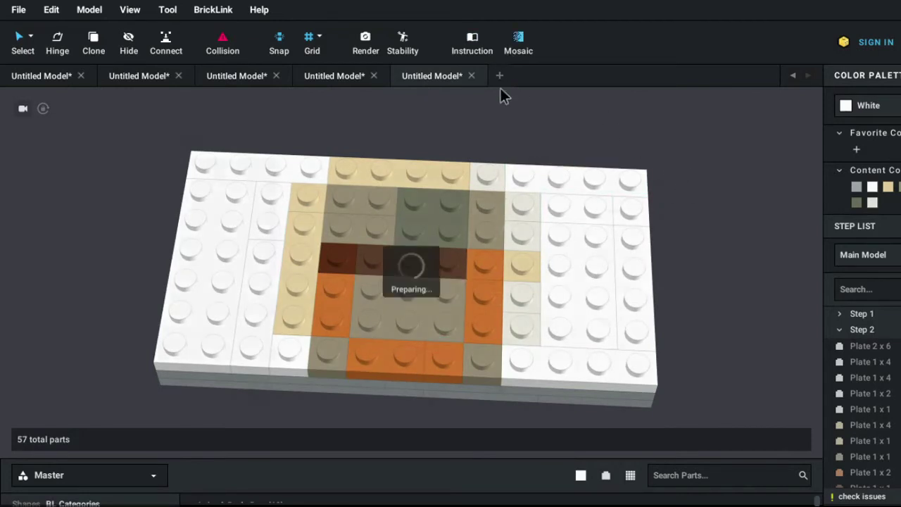
click(217, 318)
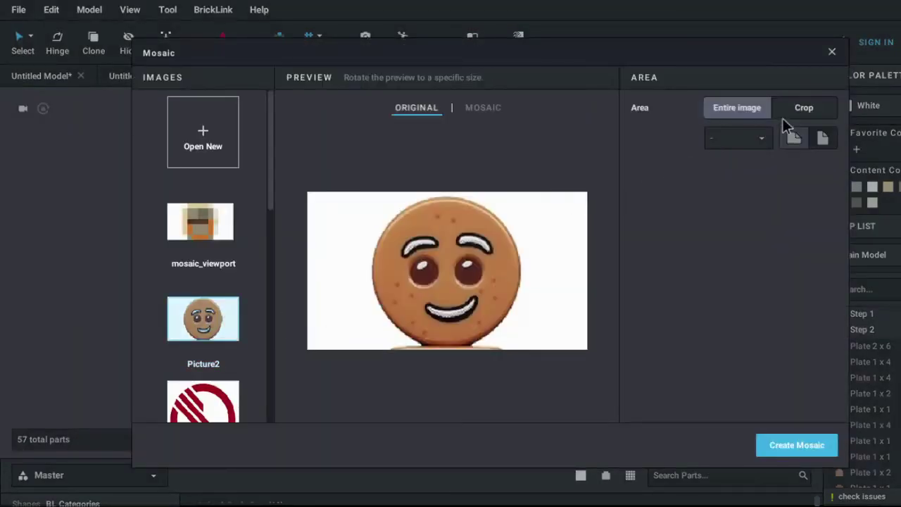
click(471, 112)
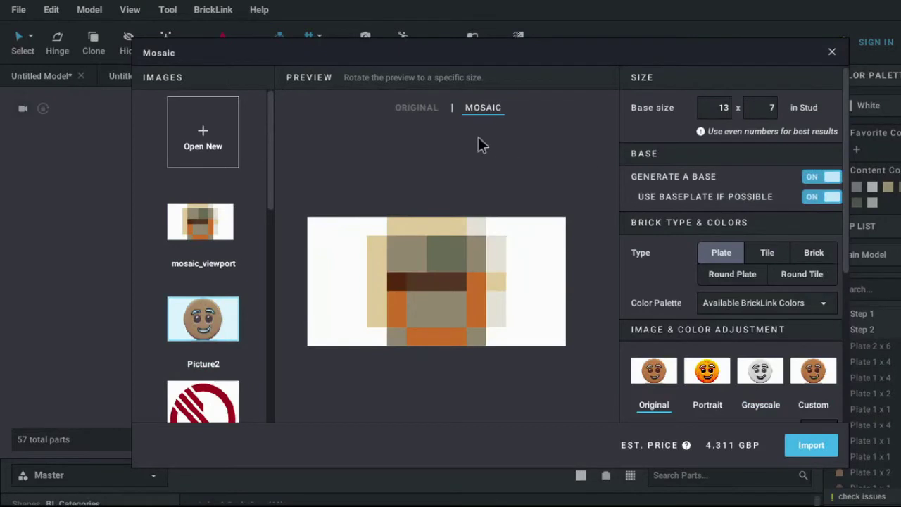
click(435, 110)
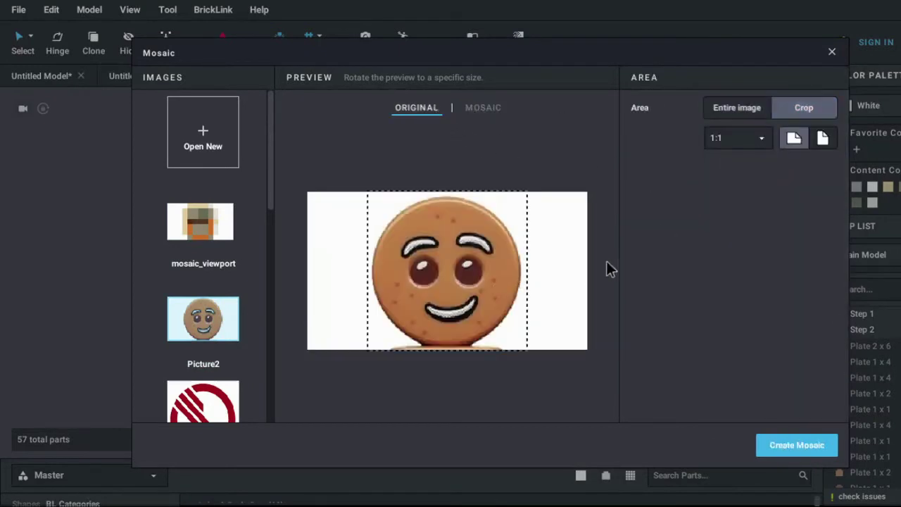
click(793, 445)
text(64)
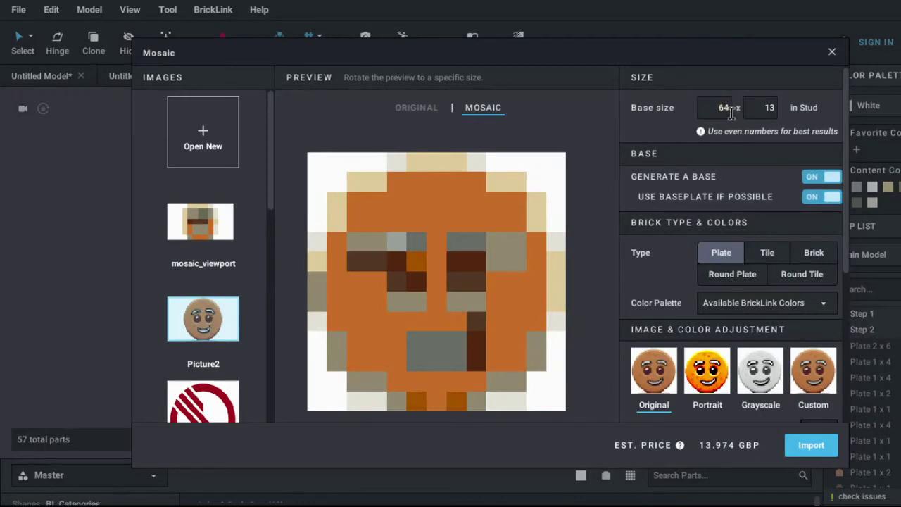
key(Tab)
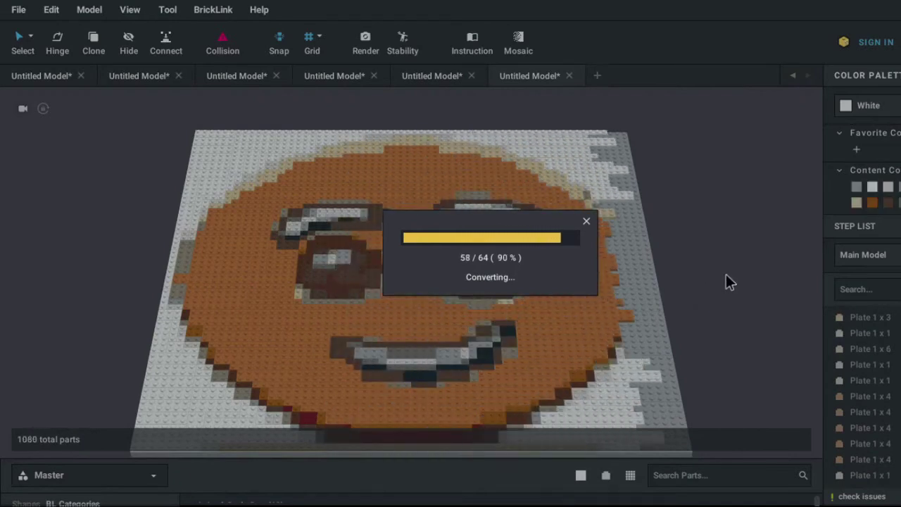
- Select all brown parts by colour and recolour them Reddish Brown
mouse_move(713, 264)
right_down()
mouse_move(714, 251)
mouse_move(704, 294)
mouse_move(714, 282)
mouse_move(699, 248)
mouse_move(549, 281)
right_up()
scroll(263, 294, up, 5)
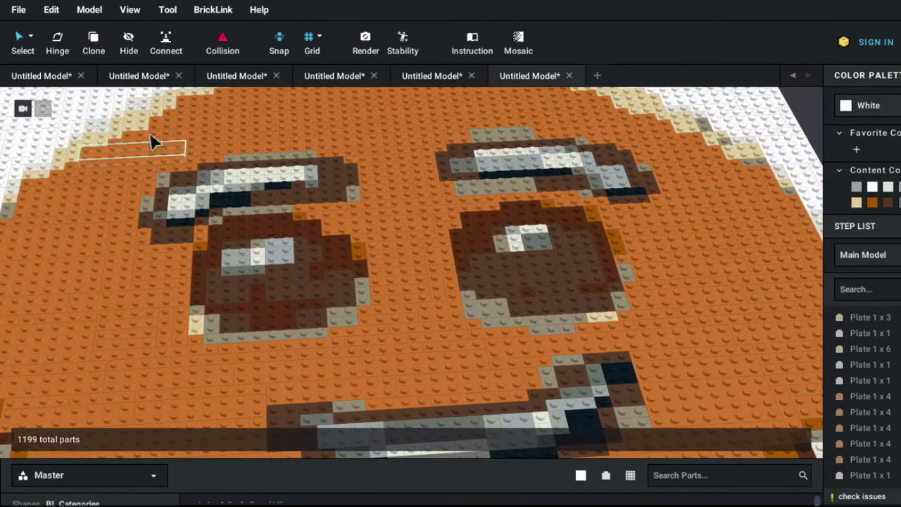
click(31, 37)
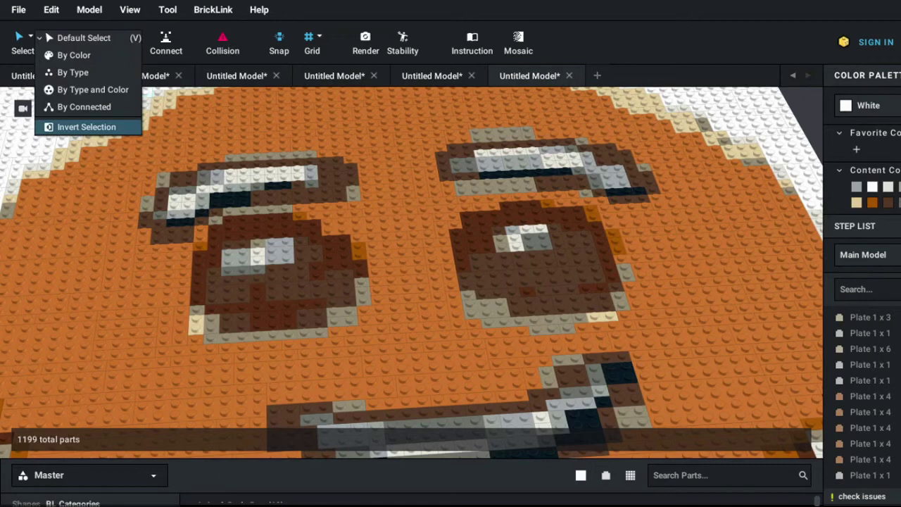
click(74, 55)
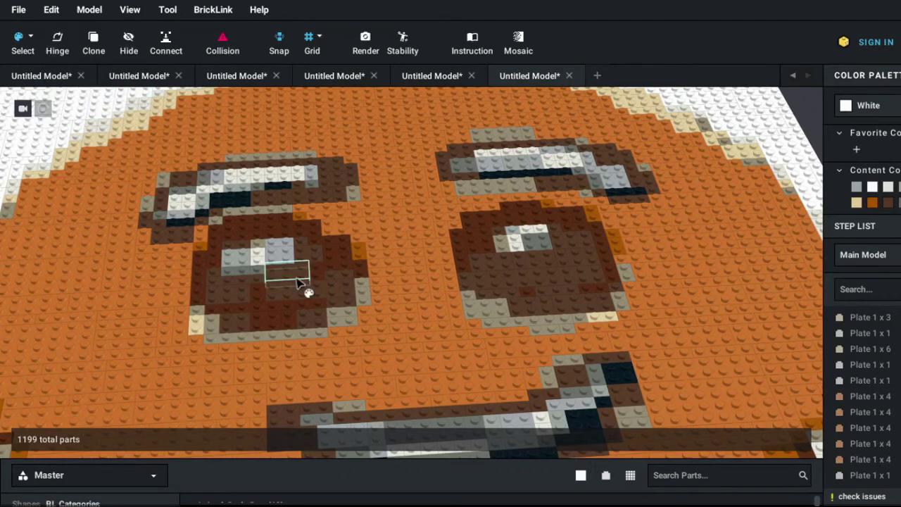
click(297, 282)
click(855, 174)
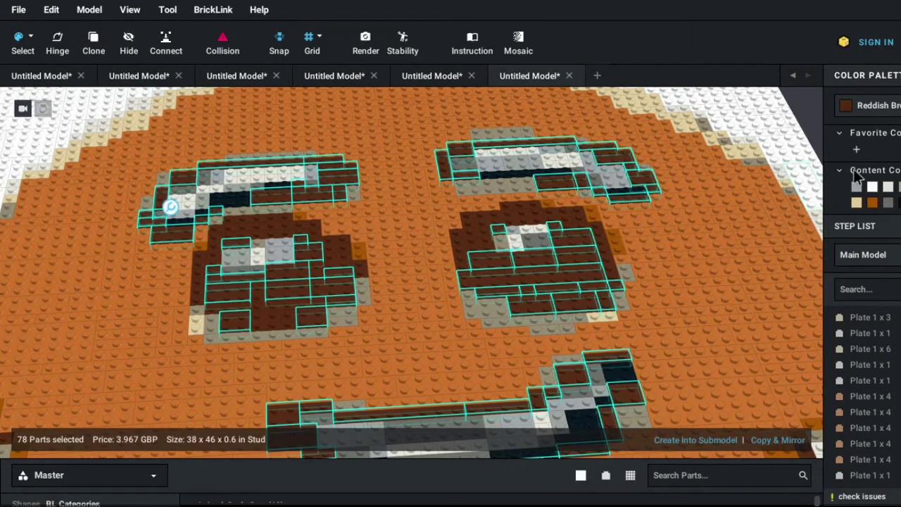
click(817, 116)
- View the whole mosaic from above, zoom in on the eyes, and select the light grey parts
scroll(725, 176, down, 5)
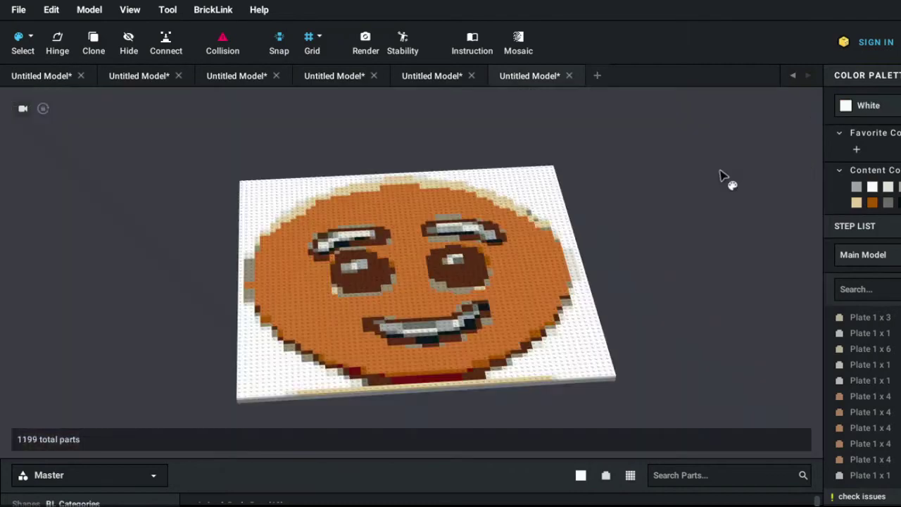
right_drag(724, 177, 724, 211)
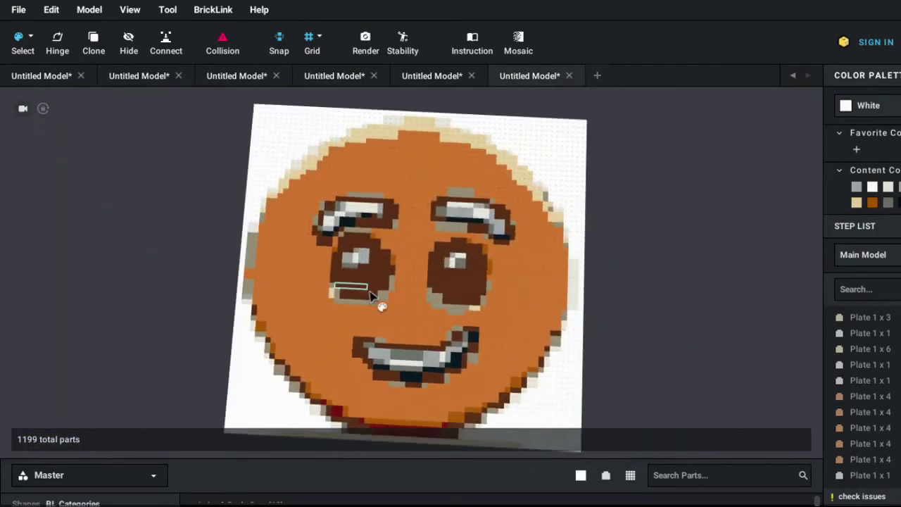
mouse_move(637, 375)
right_down()
mouse_move(640, 358)
mouse_move(620, 359)
right_up()
scroll(620, 359, up, 5)
scroll(654, 331, up, 2)
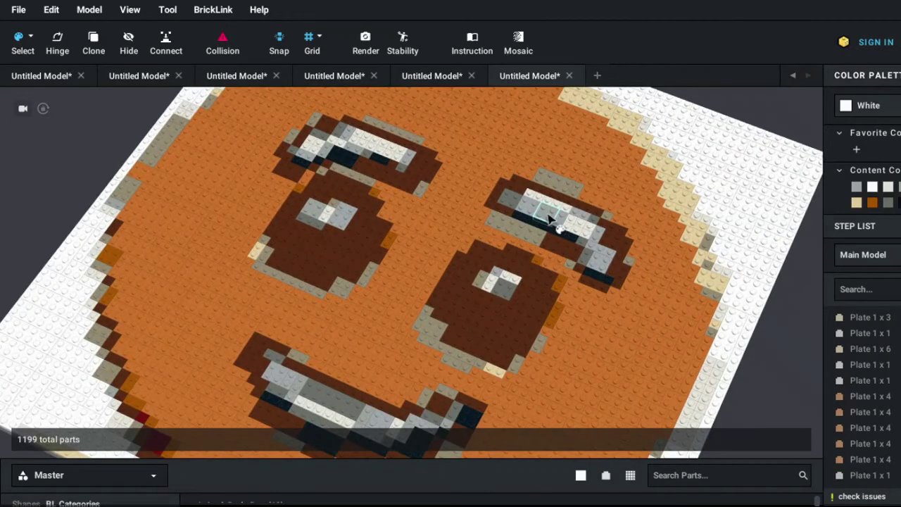
click(553, 211)
- Recolour the selected grey parts around the right eye to white
click(564, 198)
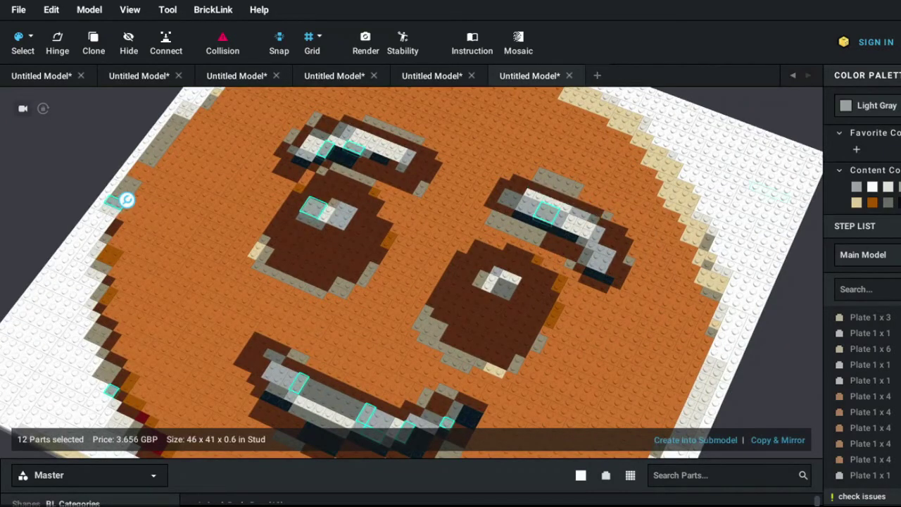
click(872, 187)
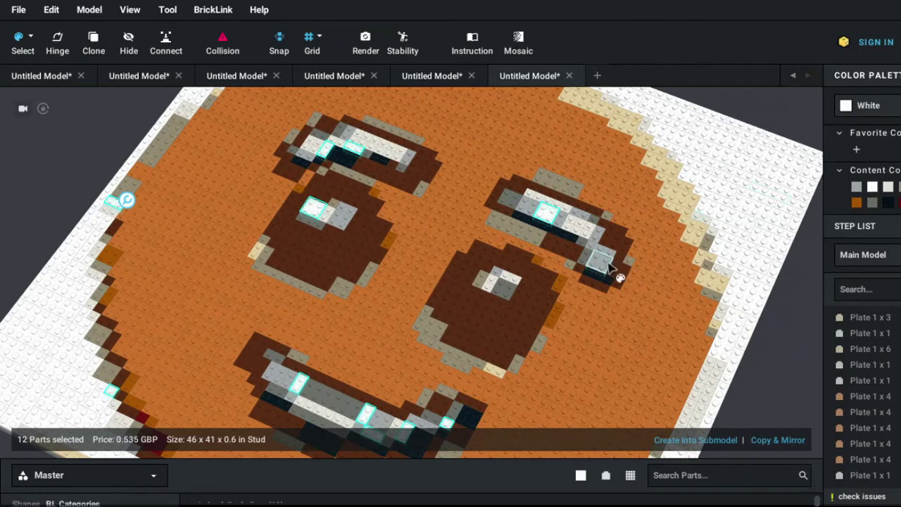
key(ctrl+a)
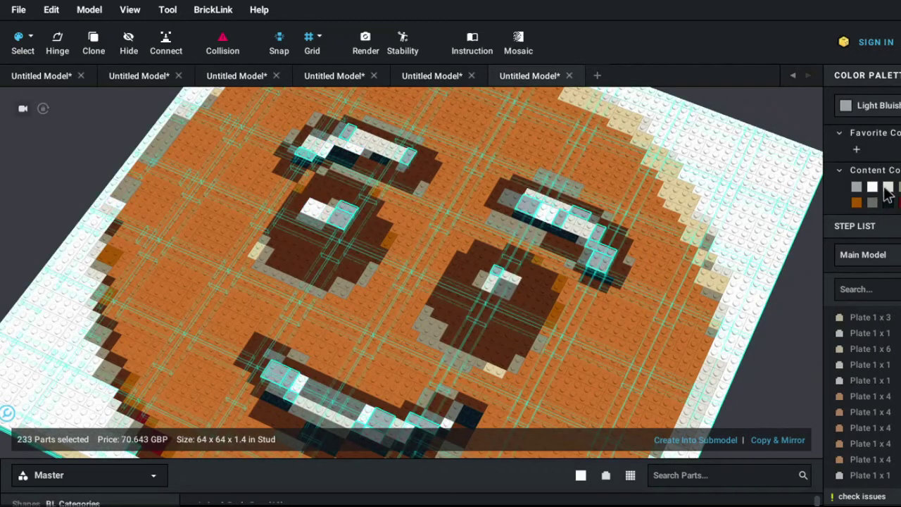
click(873, 187)
click(873, 187)
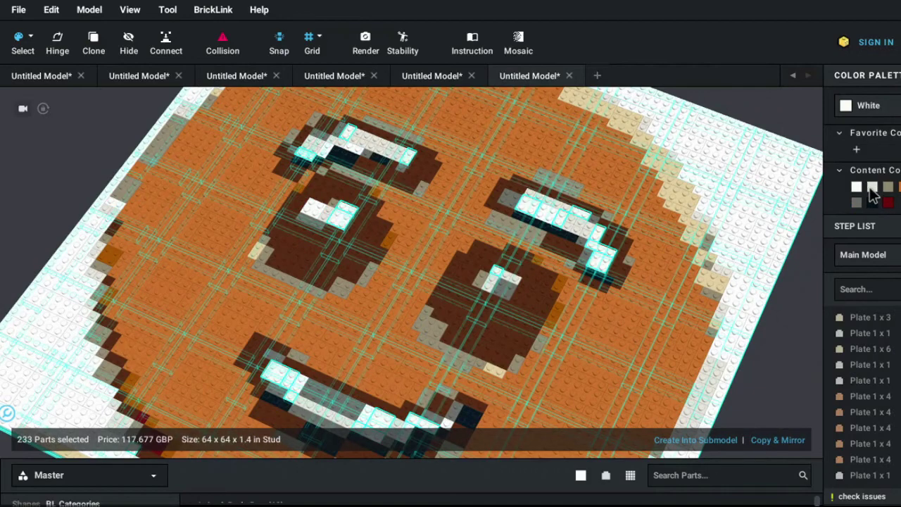
click(794, 100)
- Recolour the dark tan and tan parts Medium Nougat
double_click(555, 180)
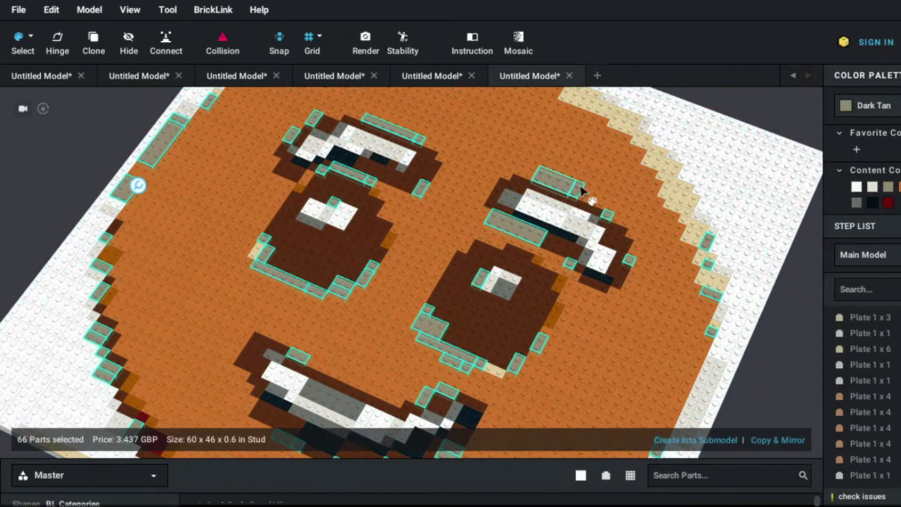
click(898, 187)
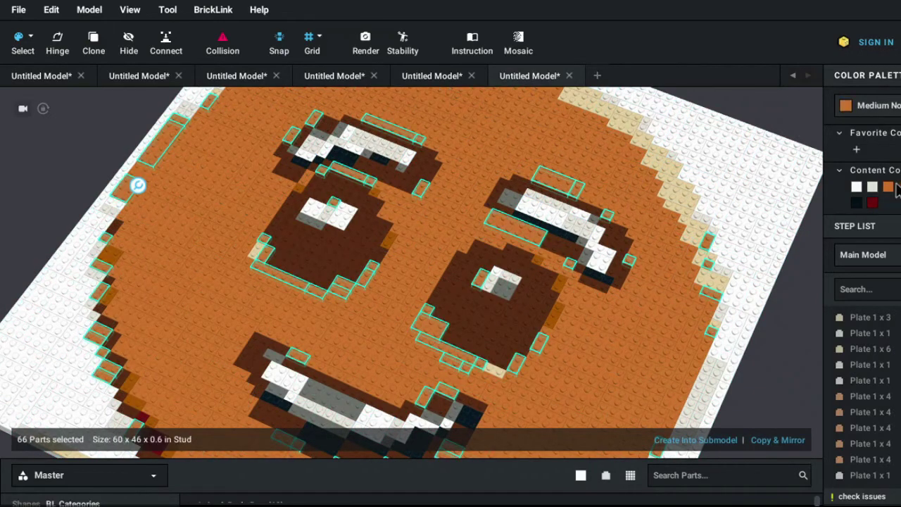
double_click(696, 238)
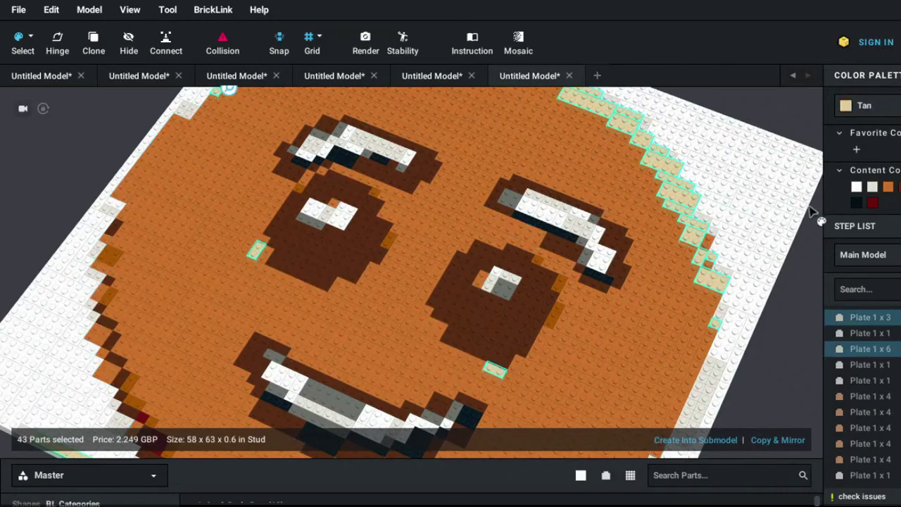
click(887, 187)
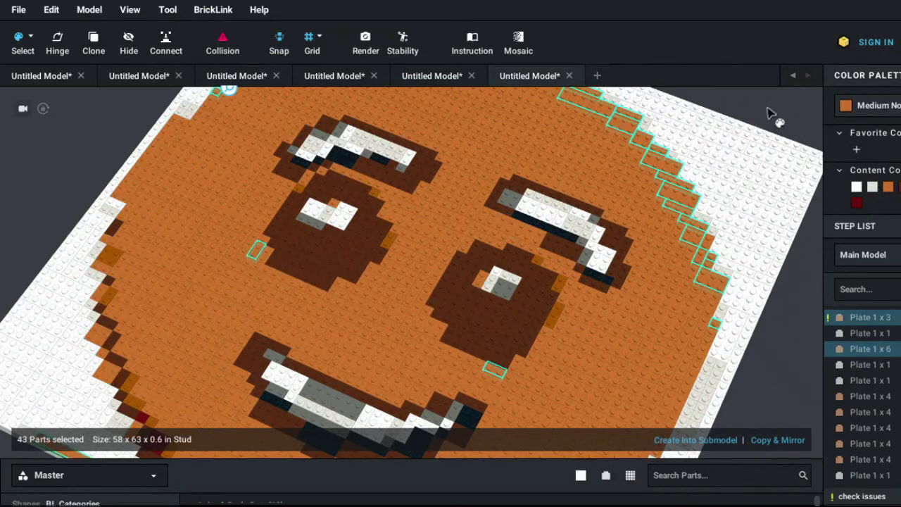
double_click(486, 270)
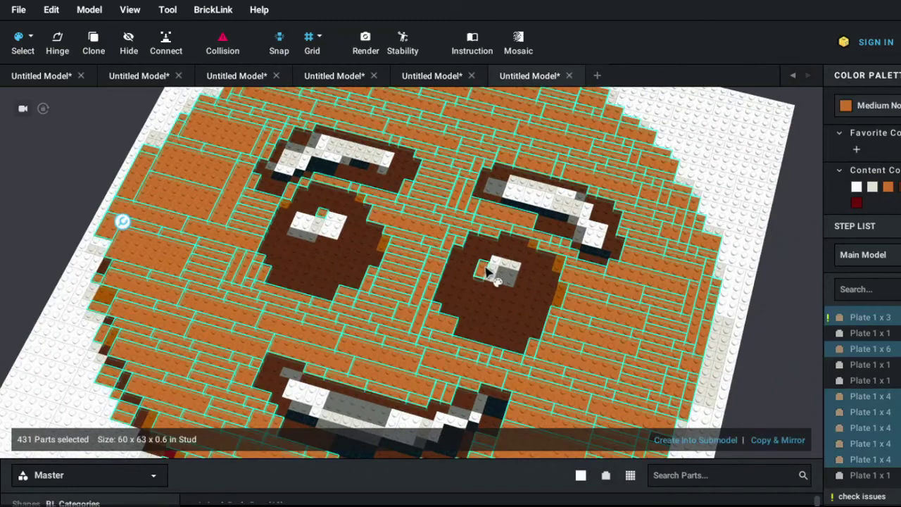
click(801, 256)
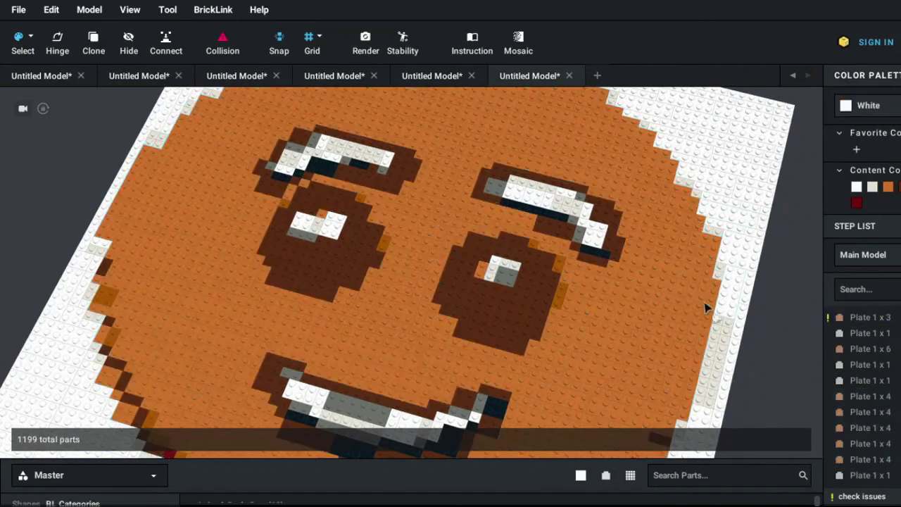
- Turn all Dark Bluish Grey and Very Light Gray bricks white, then view the mosaic in perspective
double_click(493, 297)
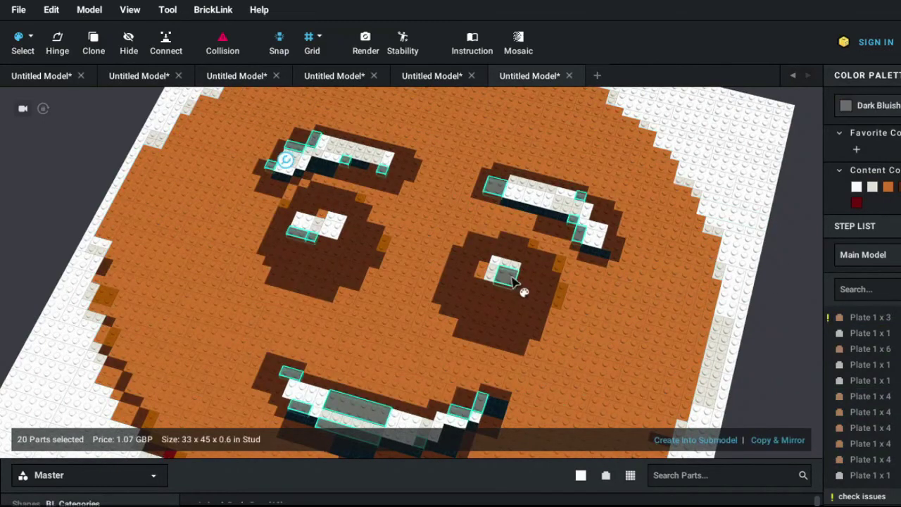
click(856, 188)
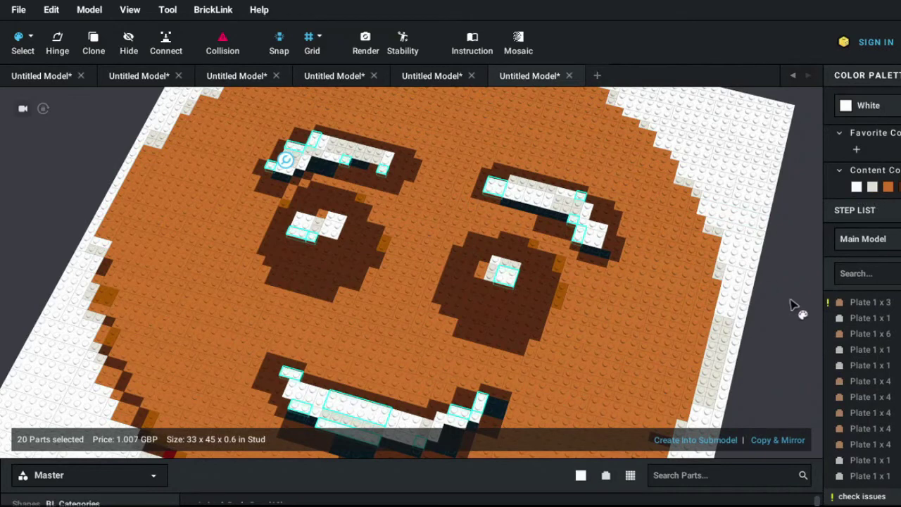
double_click(562, 216)
click(856, 186)
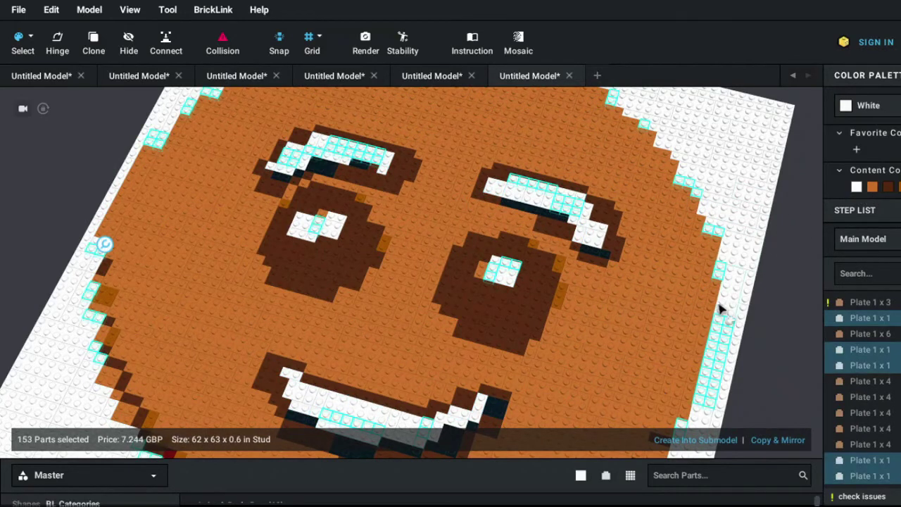
double_click(719, 317)
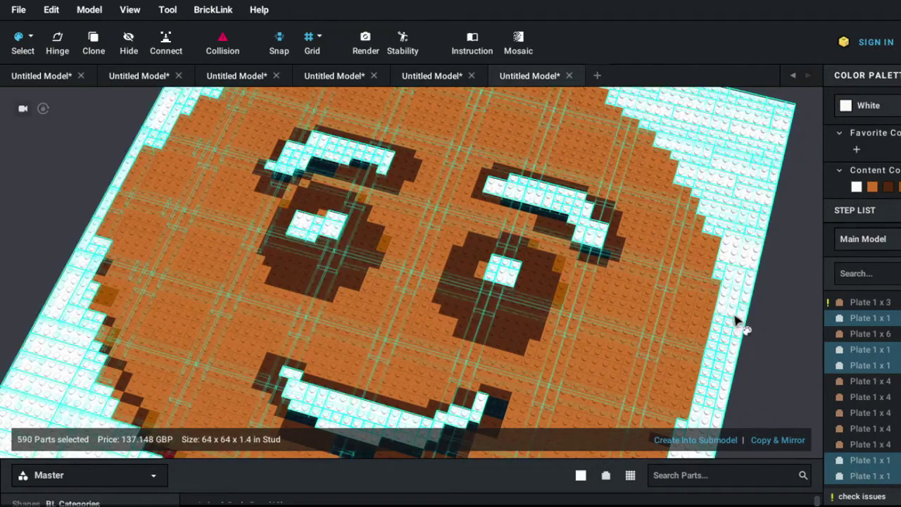
click(784, 335)
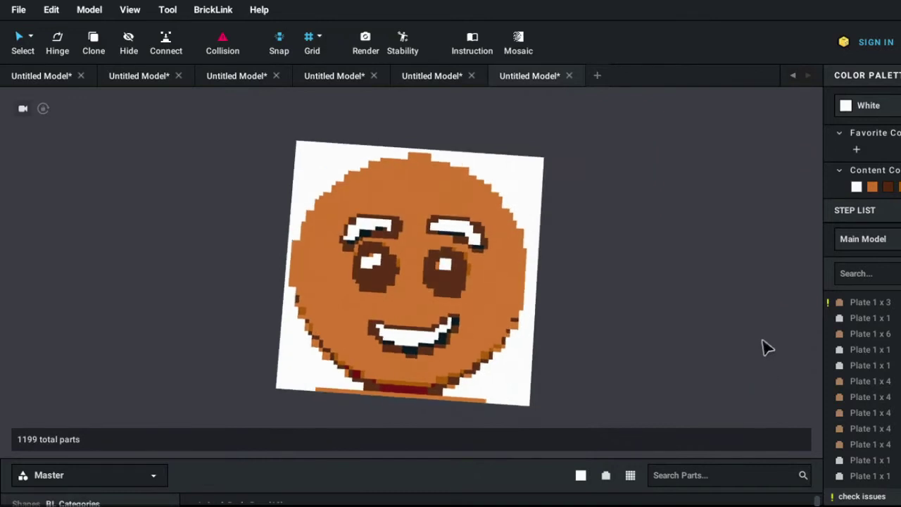
mouse_move(765, 346)
right_down()
mouse_move(760, 308)
mouse_move(744, 318)
right_up()
scroll(749, 342, up, 5)
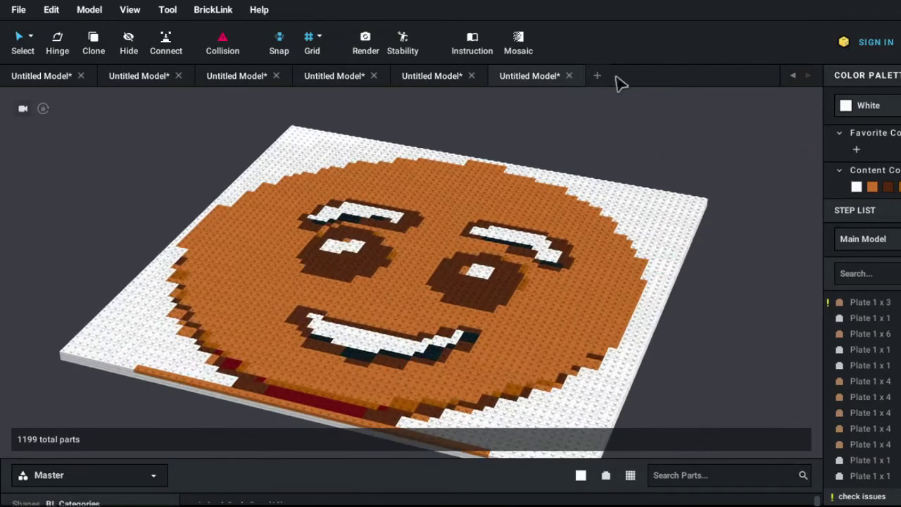
click(518, 47)
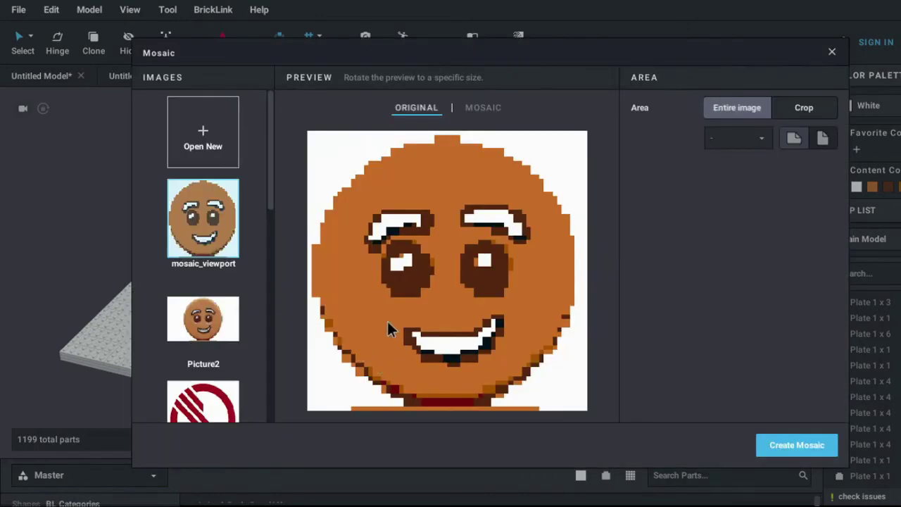
- Import the Picture2 gingerbread photo as a much larger plate mosaic on a big baseplate
click(221, 320)
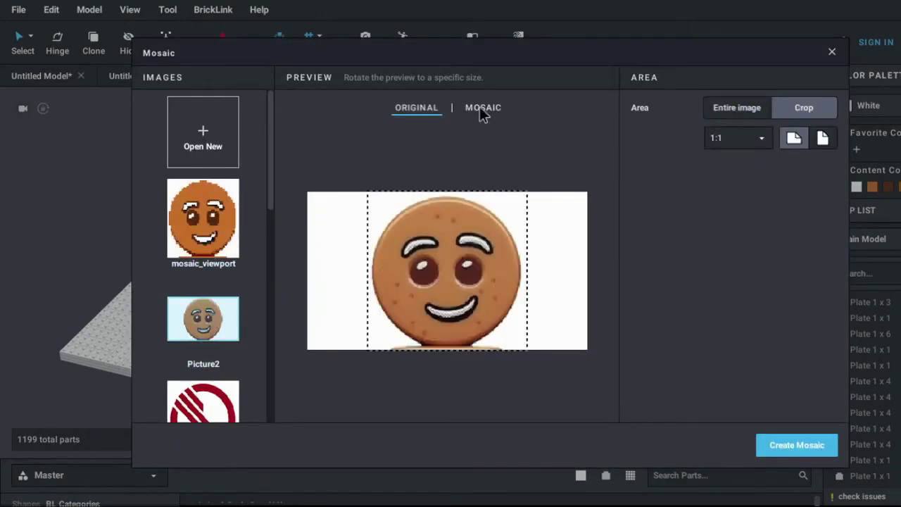
click(481, 113)
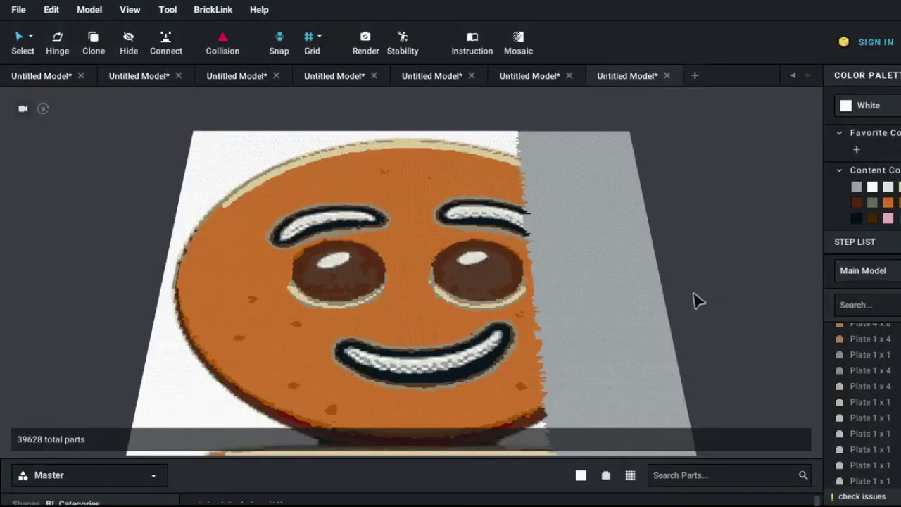
mouse_move(693, 301)
right_down()
mouse_move(676, 262)
mouse_move(699, 258)
mouse_move(736, 275)
mouse_move(728, 291)
mouse_move(530, 306)
right_up()
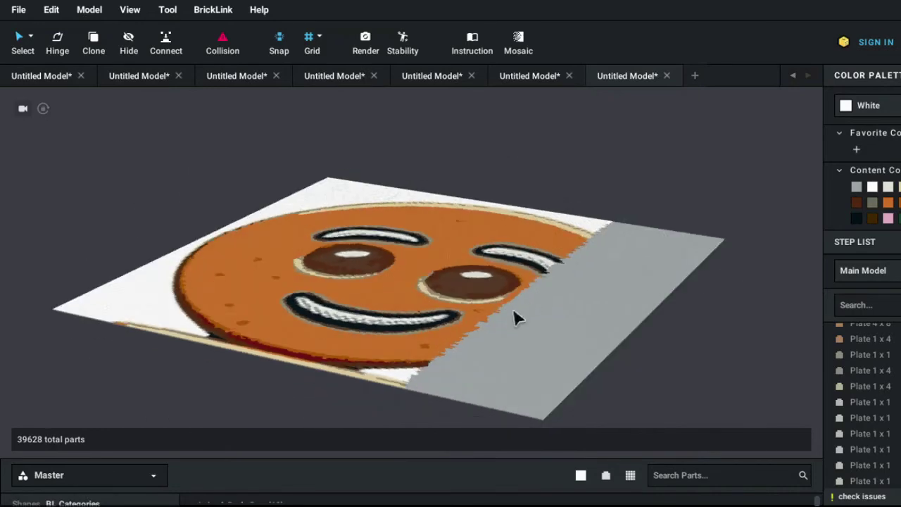
- Zoom in and select plates in the orange area, including a 4x8 plate
scroll(516, 318, up, 3)
scroll(521, 318, up, 3)
scroll(539, 321, up, 3)
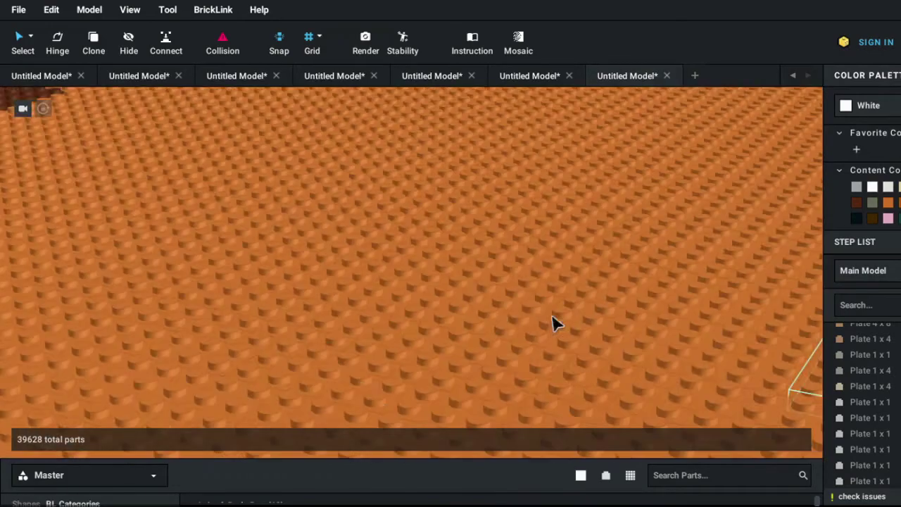
click(554, 323)
scroll(513, 323, up, 3)
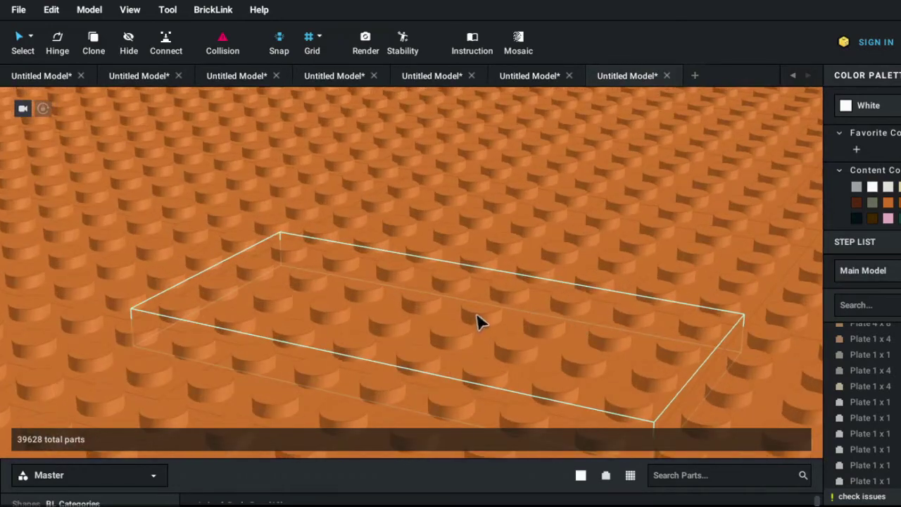
click(478, 321)
- Zoom out, inspect a white edge plate and a grey 8x8 plate, then close the cookie model
scroll(484, 324, down, 3)
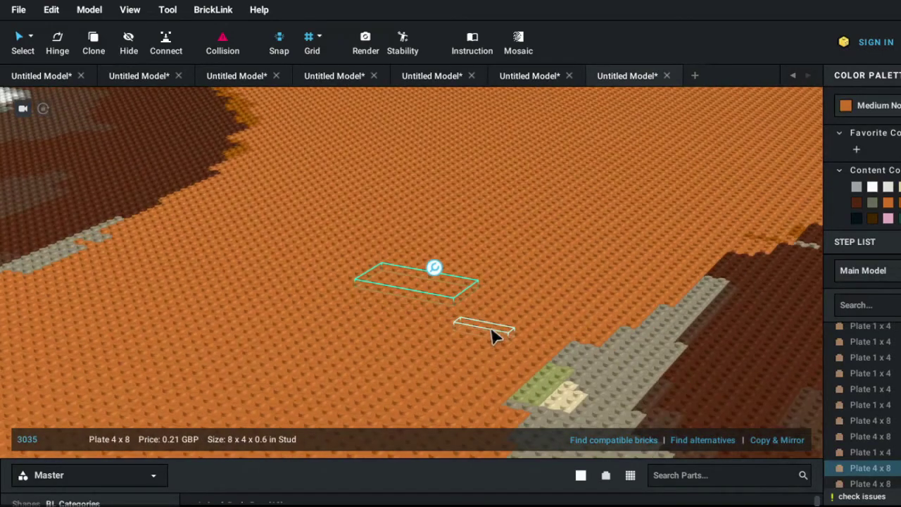
scroll(492, 336, down, 1)
scroll(488, 336, down, 1)
scroll(514, 366, down, 1)
scroll(523, 374, down, 2)
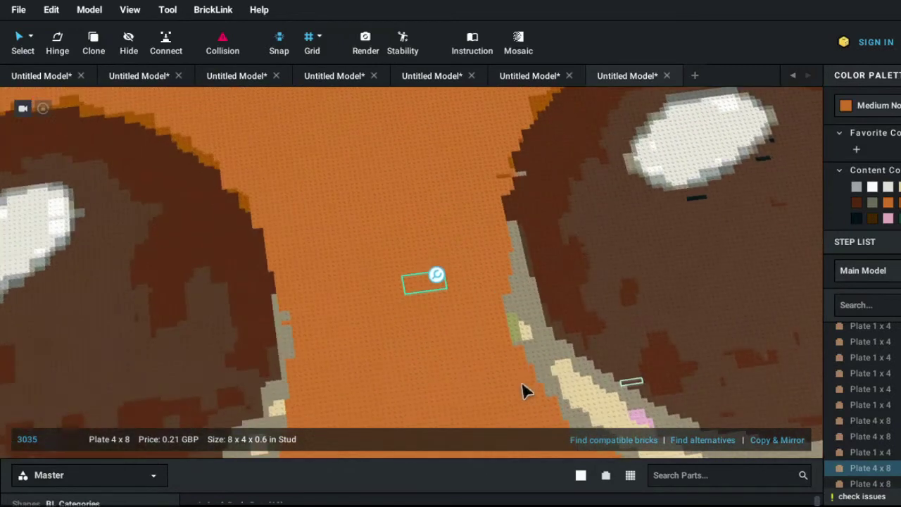
scroll(525, 392, down, 1)
scroll(528, 388, down, 1)
scroll(530, 386, down, 1)
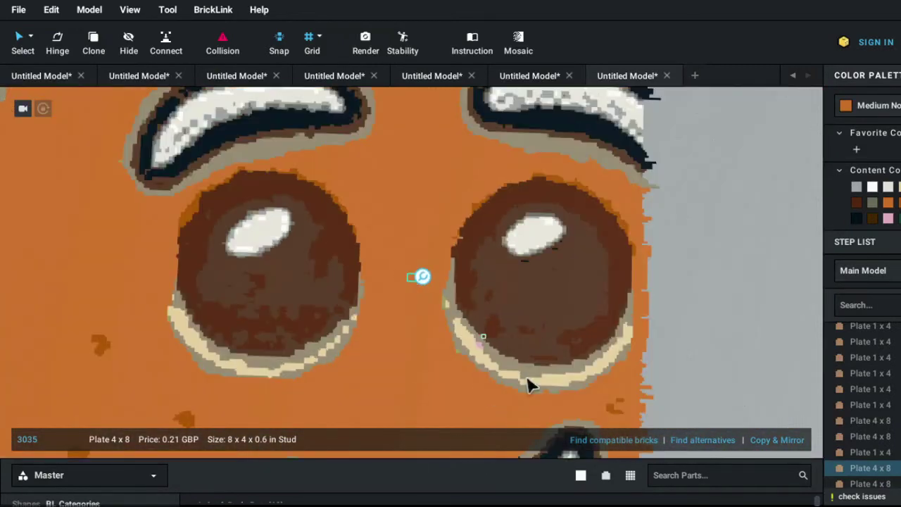
scroll(530, 386, down, 1)
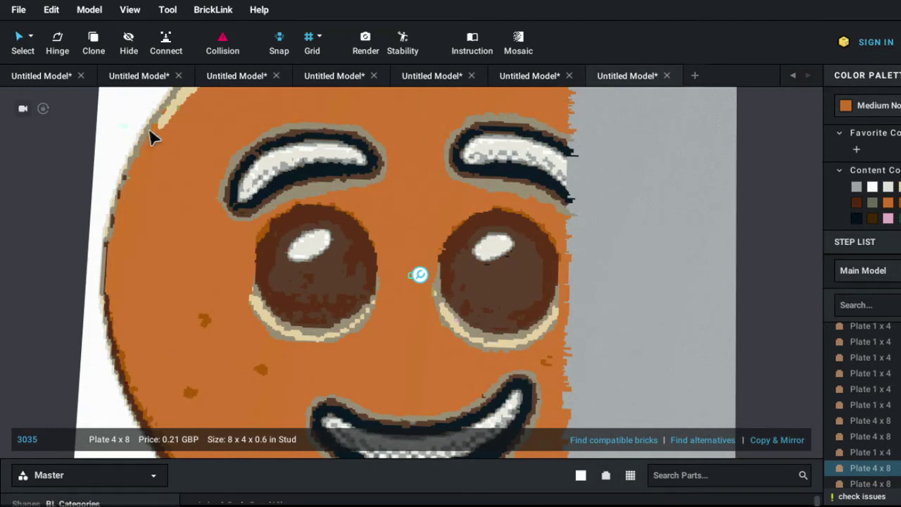
right_drag(149, 128, 21, 352)
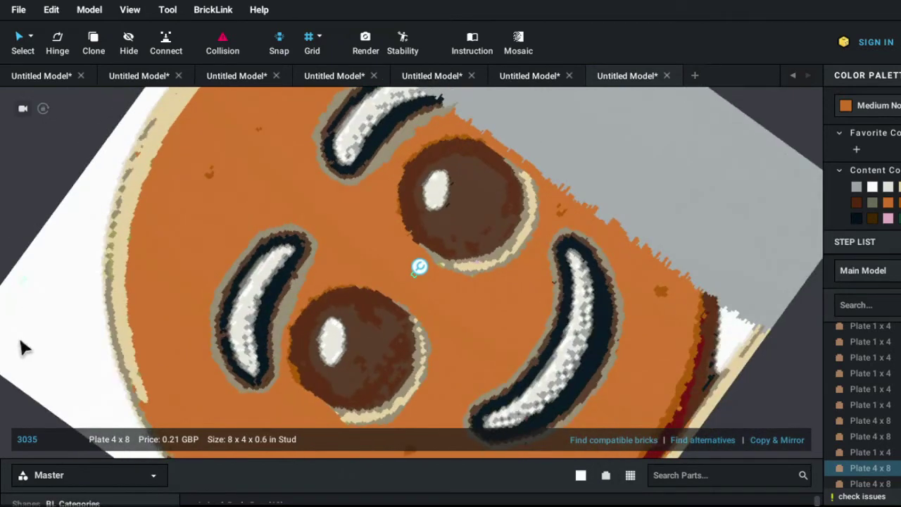
click(24, 345)
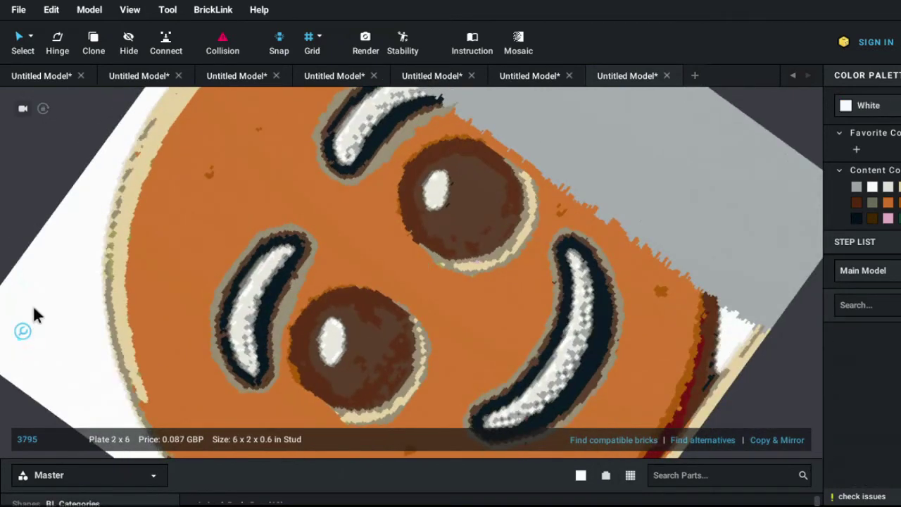
click(637, 195)
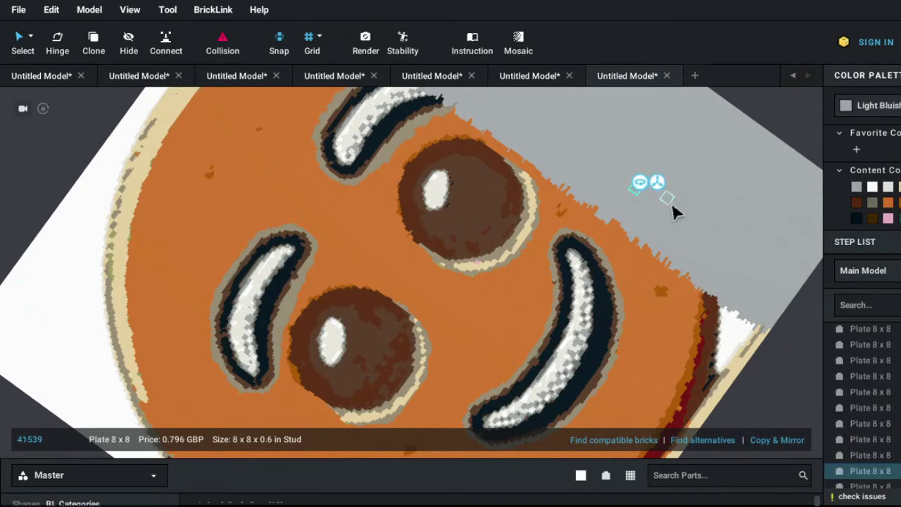
scroll(724, 249, up, 2)
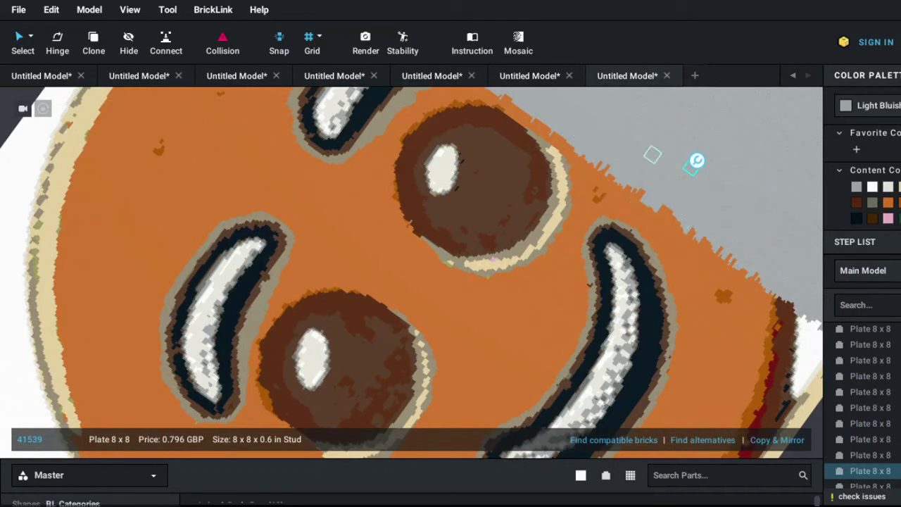
click(665, 76)
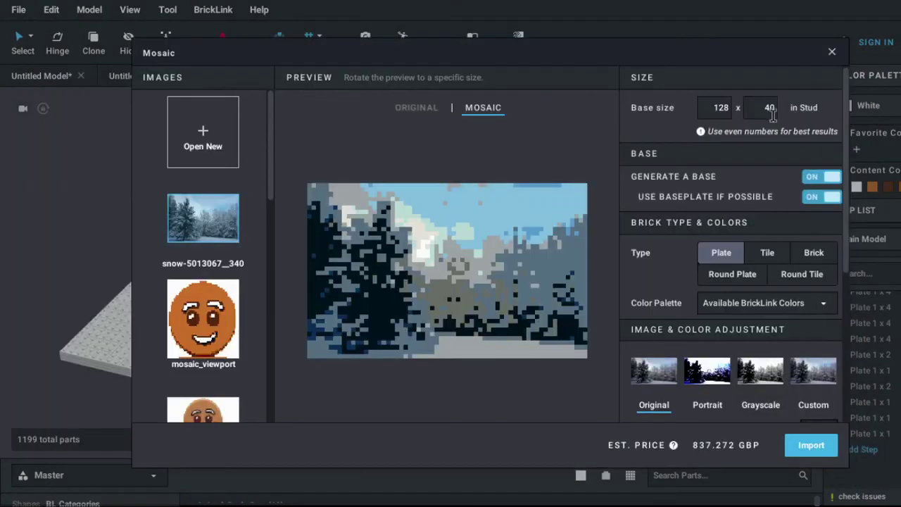
- Set the snowy forest mosaic height to 79 studs and brightness to 31.7%
click(772, 108)
text(79)
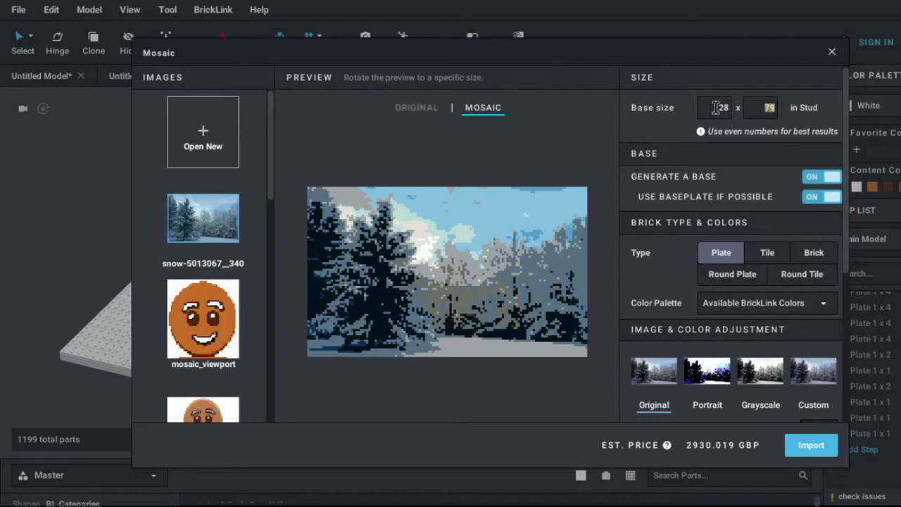
scroll(720, 211, down, 2)
scroll(721, 305, down, 2)
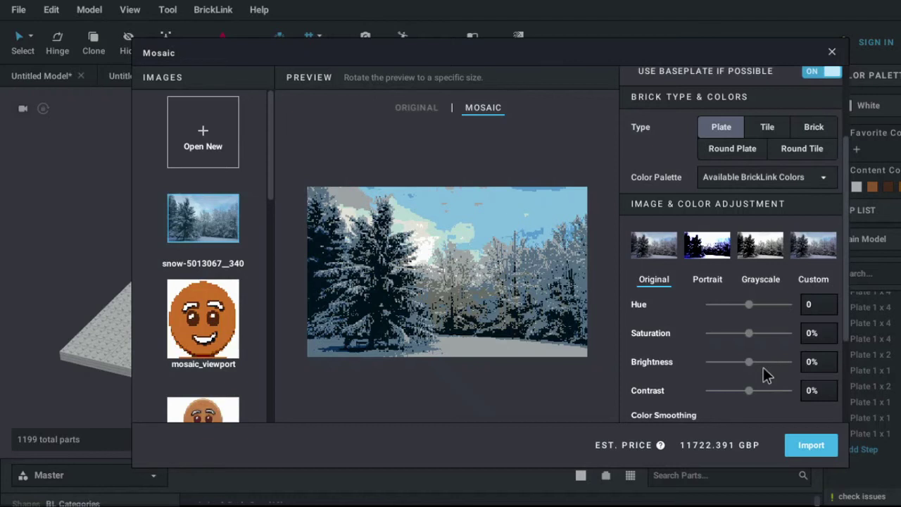
click(763, 361)
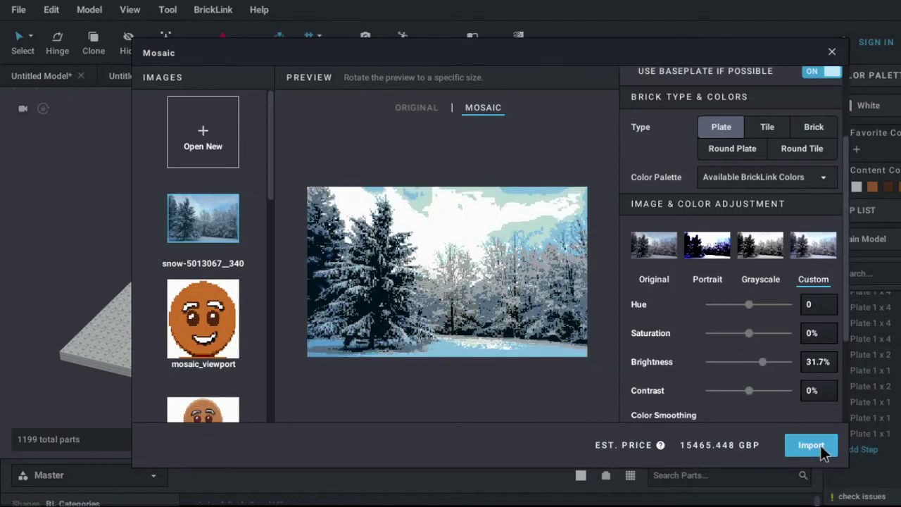
- Import the snowy forest mosaic into the model and zoom out over the plate
click(811, 445)
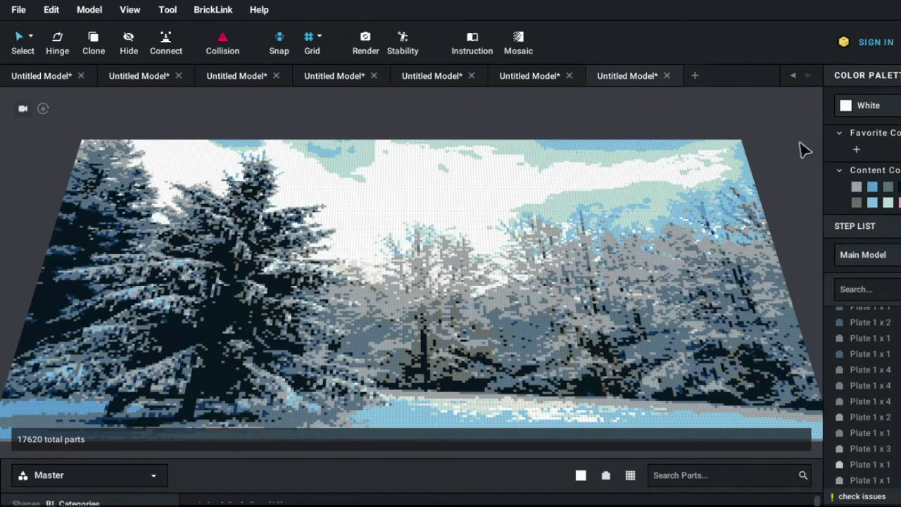
scroll(774, 163, up, 3)
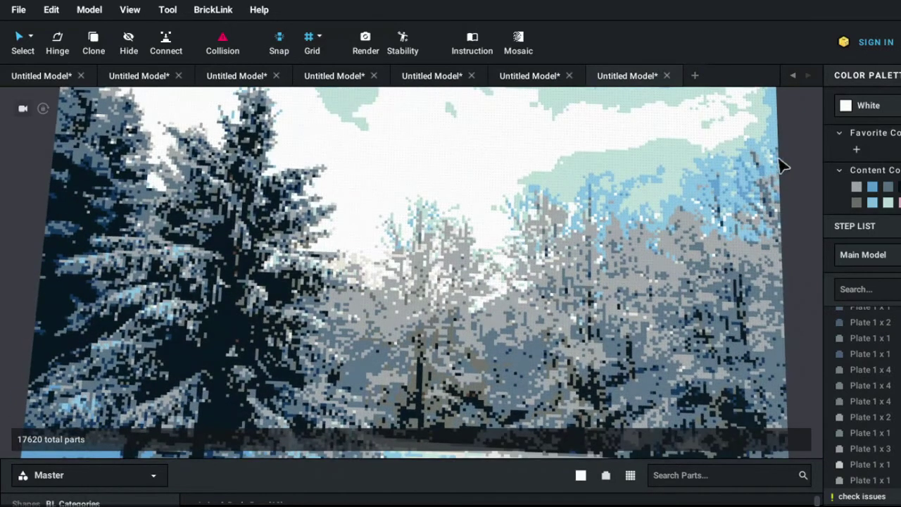
scroll(783, 168, down, 5)
right_drag(725, 329, 729, 328)
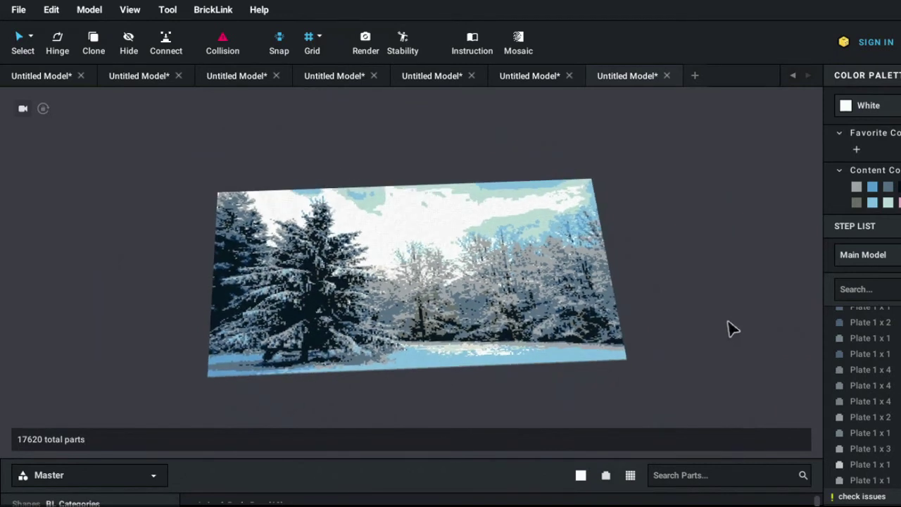
click(229, 373)
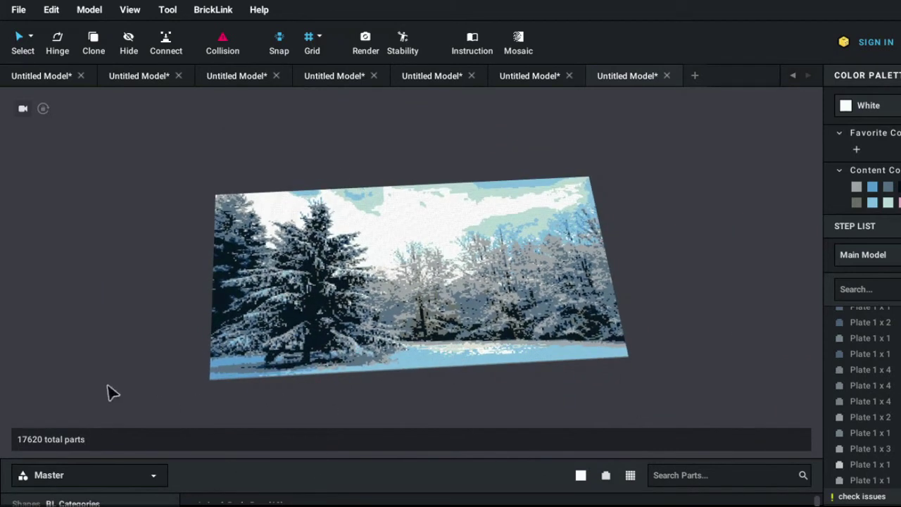
- Orbit and zoom around the forest mosaic, then snap to a straight front-on view
mouse_move(78, 352)
right_down()
mouse_move(79, 329)
mouse_move(106, 304)
mouse_move(169, 322)
mouse_move(137, 341)
mouse_move(61, 362)
mouse_move(80, 366)
right_up()
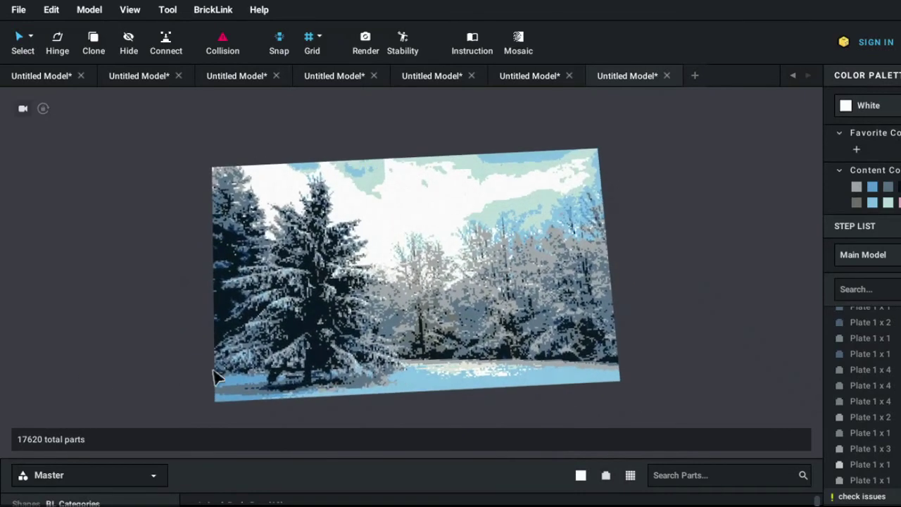
scroll(216, 372, up, 2)
scroll(308, 373, up, 3)
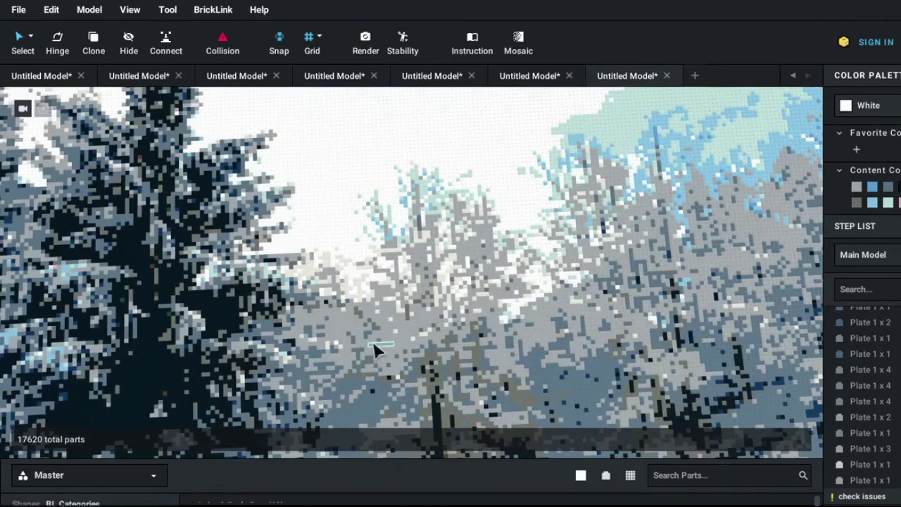
scroll(374, 346, up, 1)
scroll(370, 346, up, 1)
scroll(378, 352, down, 5)
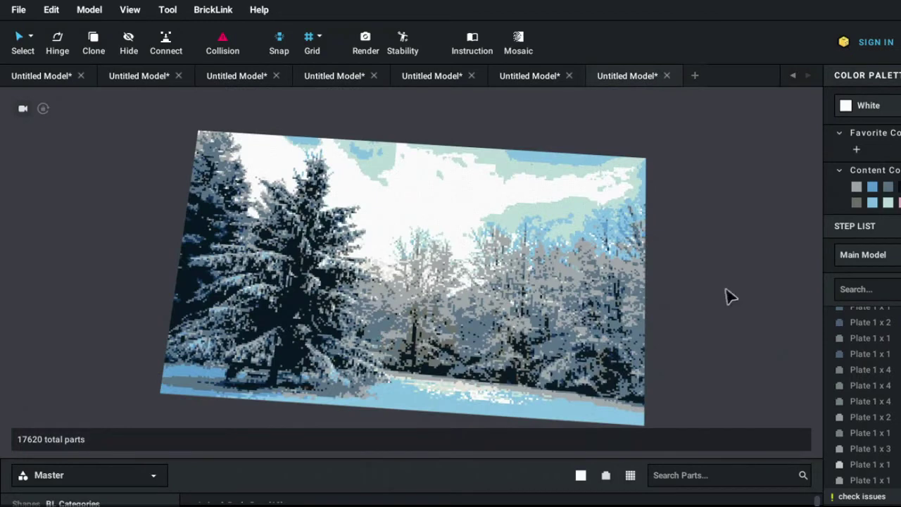
mouse_move(733, 289)
right_down()
mouse_move(742, 262)
mouse_move(760, 267)
mouse_move(751, 280)
mouse_move(719, 277)
right_up()
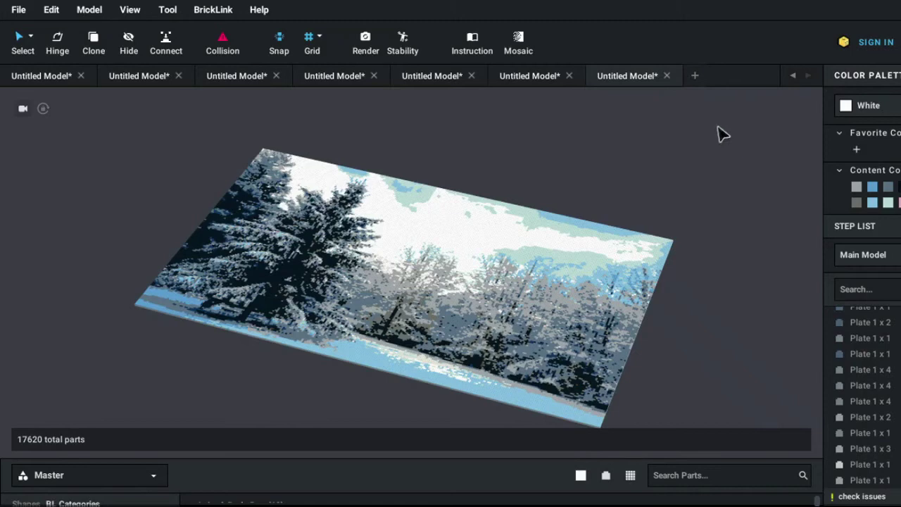
key(Home)
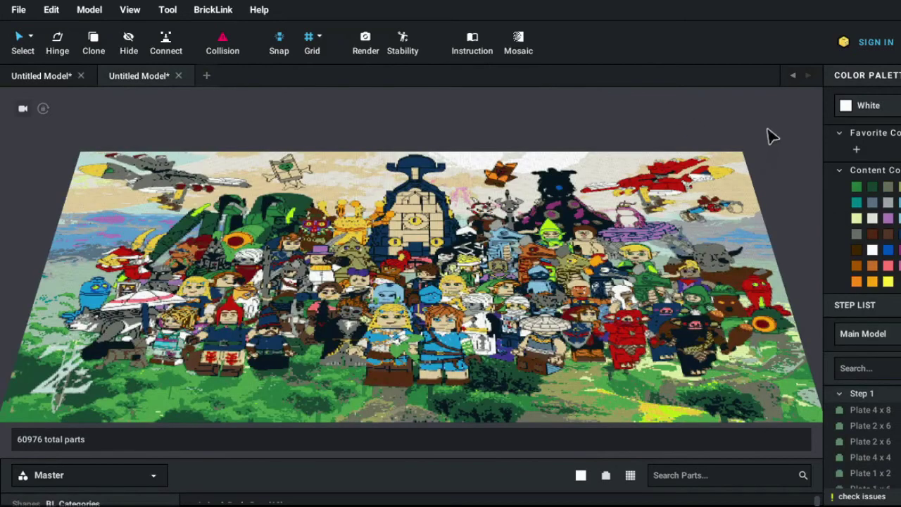
- Orbit the Zelda mosaic toward upright and zoom in on its bricks
mouse_move(777, 156)
right_down()
mouse_move(780, 181)
mouse_move(813, 168)
mouse_move(831, 192)
mouse_move(796, 215)
right_up()
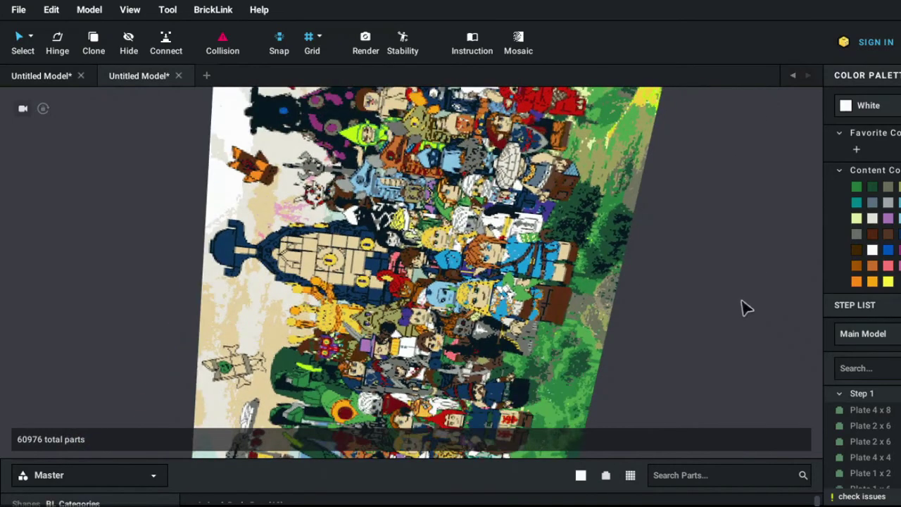
mouse_move(729, 283)
right_down()
mouse_move(734, 227)
mouse_move(754, 233)
mouse_move(747, 228)
mouse_move(712, 235)
mouse_move(662, 277)
mouse_move(667, 266)
right_up()
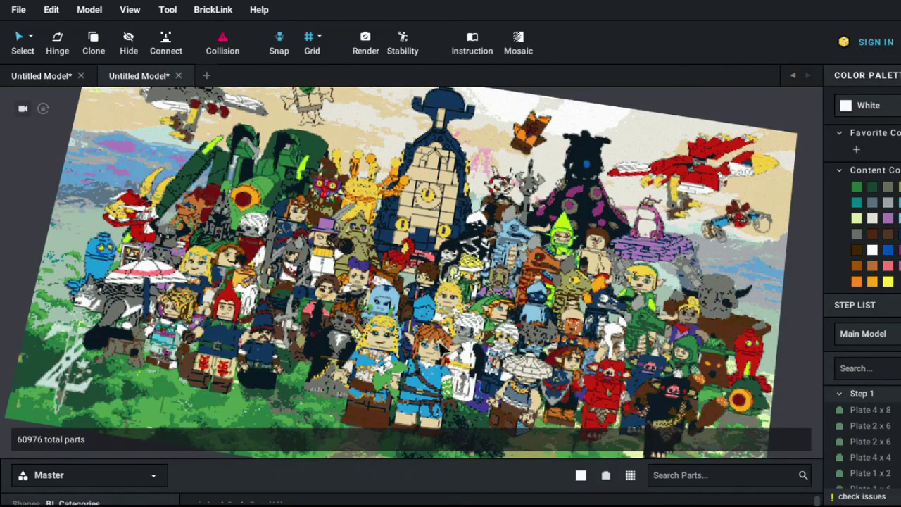
scroll(443, 348, up, 1)
scroll(447, 345, up, 1)
scroll(448, 341, up, 1)
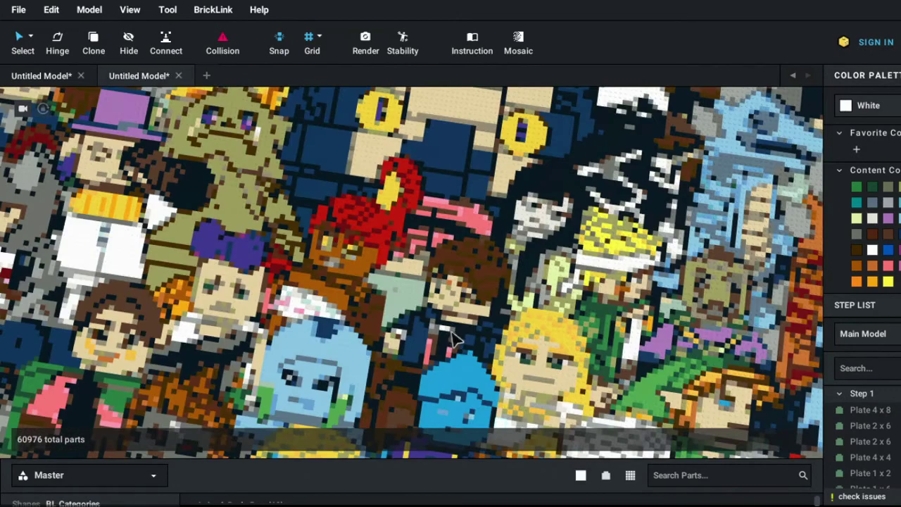
scroll(450, 338, up, 1)
scroll(453, 336, up, 1)
scroll(454, 339, up, 1)
scroll(431, 324, up, 1)
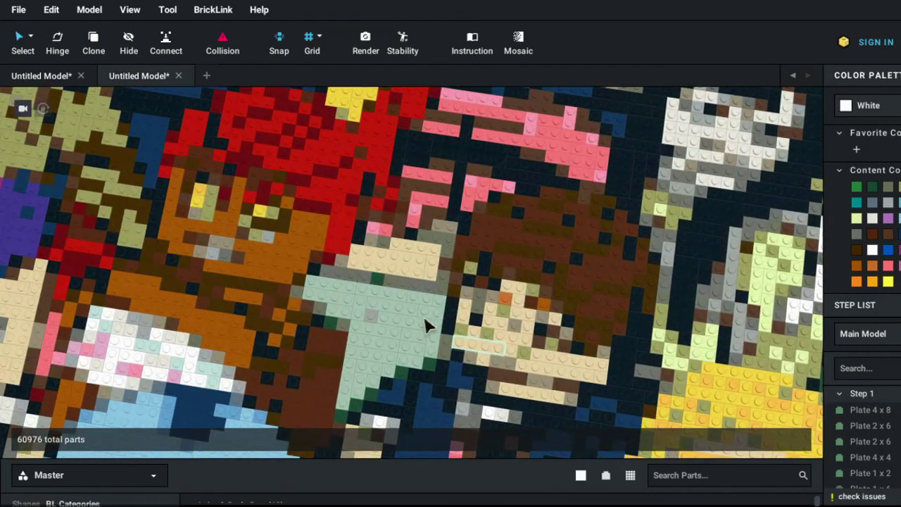
- Zoom back out and orbit the Zelda mosaic to a lower, oblique angle
scroll(356, 289, down, 2)
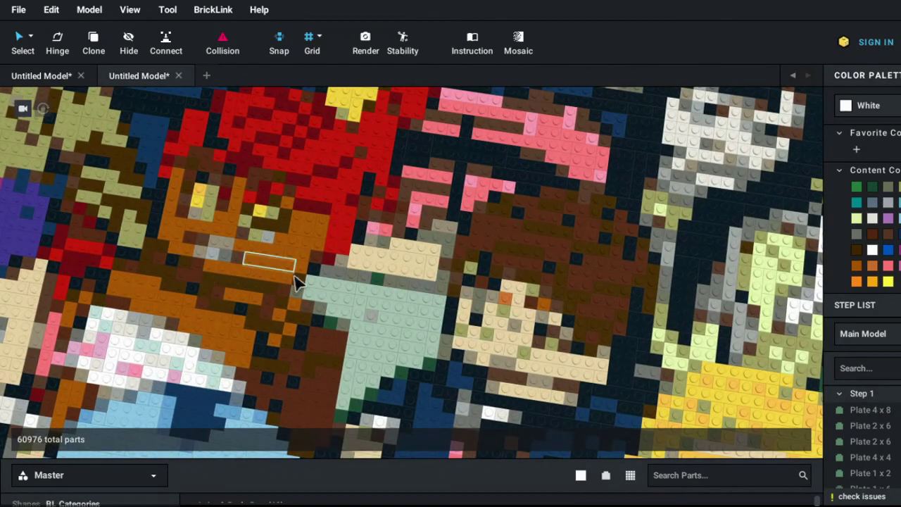
scroll(298, 278, down, 1)
scroll(302, 285, down, 1)
scroll(310, 289, down, 2)
scroll(352, 310, down, 1)
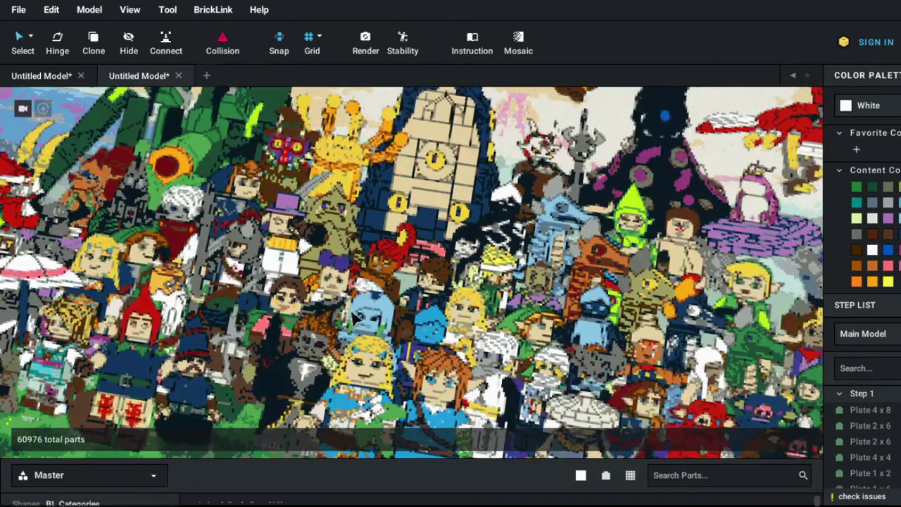
scroll(366, 380, down, 1)
scroll(303, 368, down, 1)
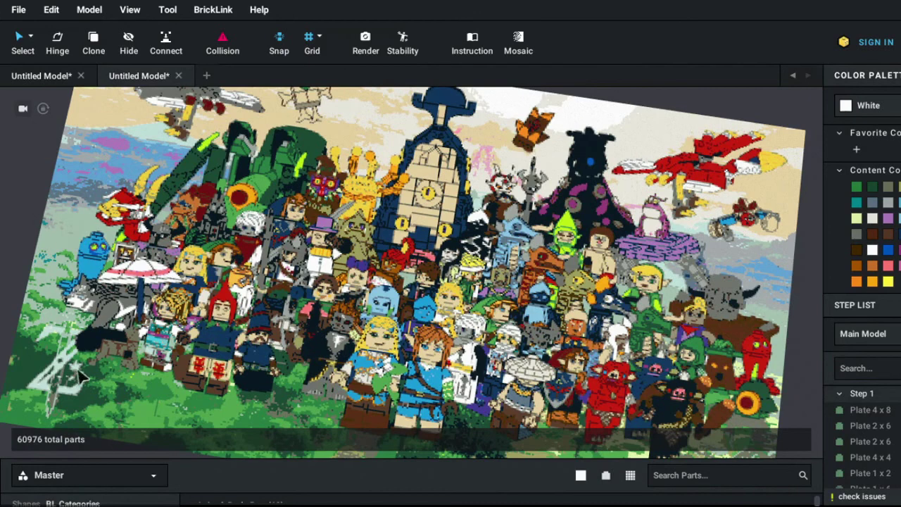
right_drag(83, 378, 97, 372)
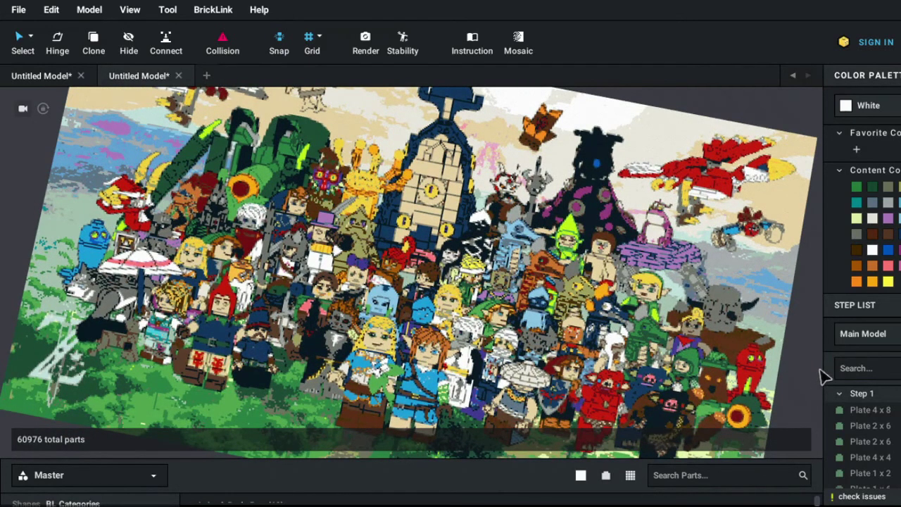
mouse_move(823, 373)
right_down()
mouse_move(790, 392)
mouse_move(826, 386)
mouse_move(826, 374)
mouse_move(815, 394)
mouse_move(824, 382)
mouse_move(674, 352)
right_up()
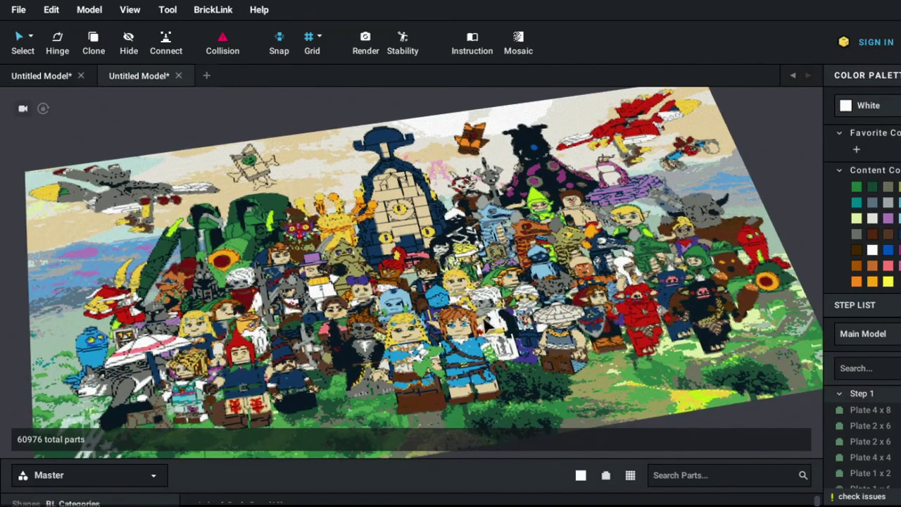
scroll(487, 322, down, 3)
scroll(487, 322, down, 2)
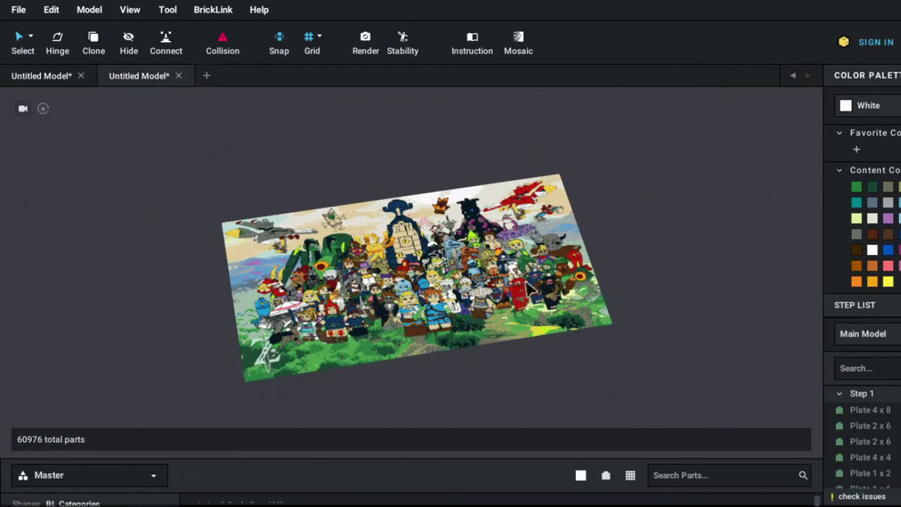
right_drag(579, 258, 647, 231)
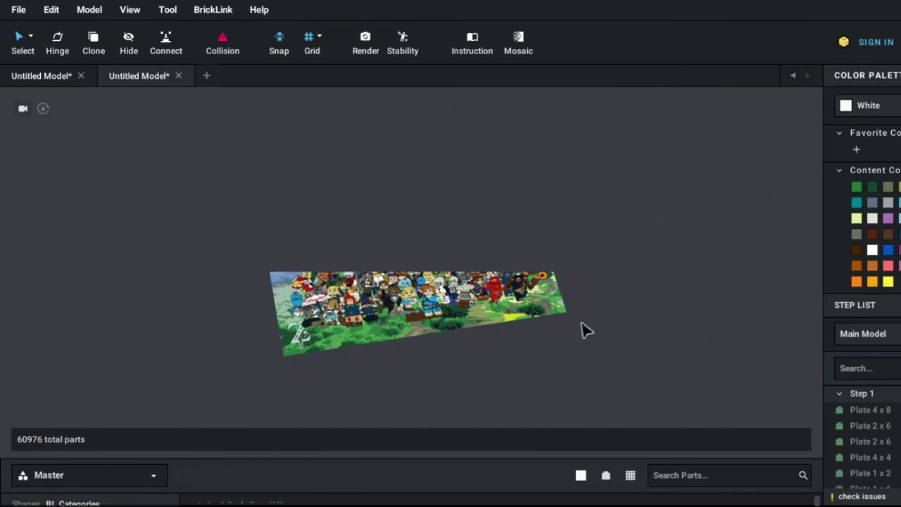
scroll(581, 329, up, 3)
scroll(583, 322, up, 3)
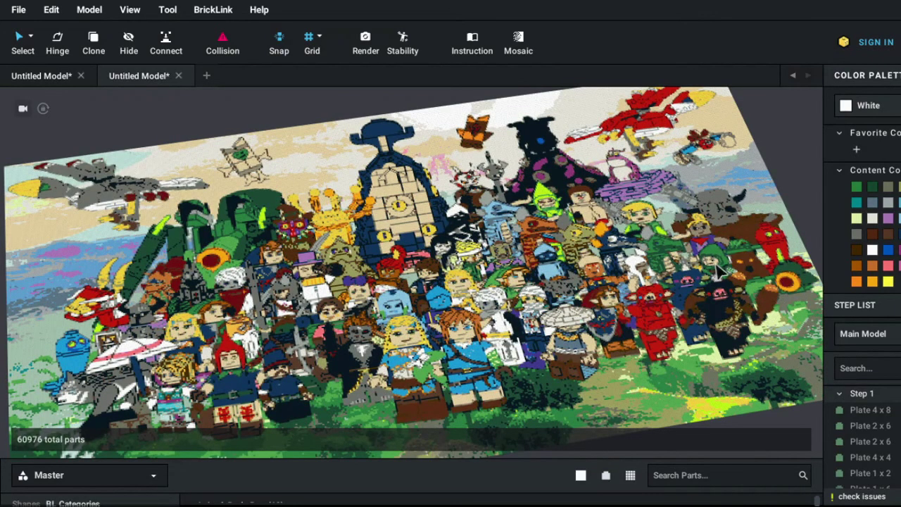
scroll(718, 276, down, 2)
scroll(718, 276, down, 1)
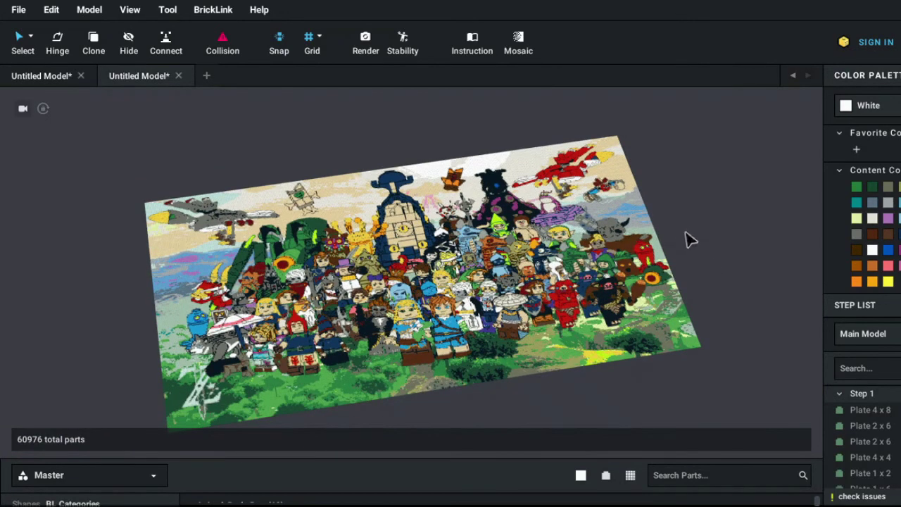
mouse_move(690, 245)
right_down()
mouse_move(690, 272)
mouse_move(568, 336)
right_up()
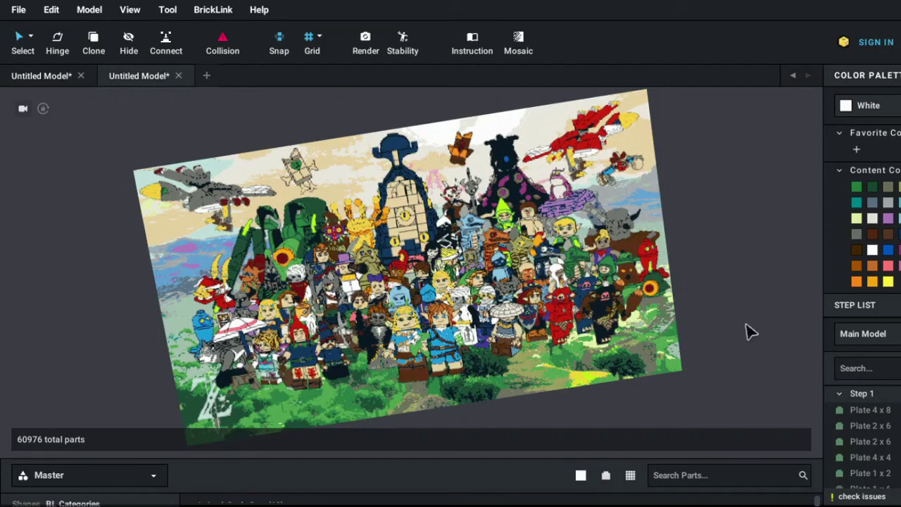
mouse_move(750, 327)
right_down()
mouse_move(748, 312)
mouse_move(730, 300)
mouse_move(744, 283)
mouse_move(694, 312)
right_up()
scroll(600, 319, up, 3)
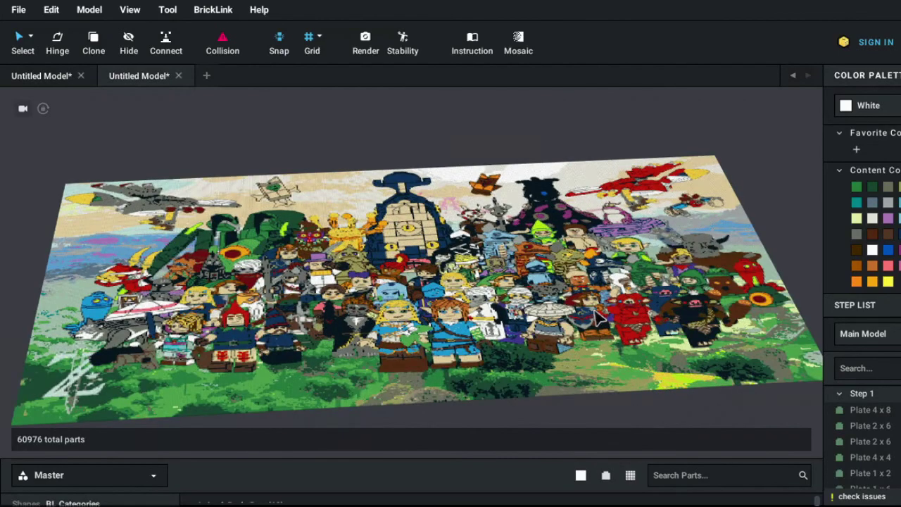
scroll(599, 318, up, 5)
scroll(600, 318, up, 5)
scroll(599, 314, up, 3)
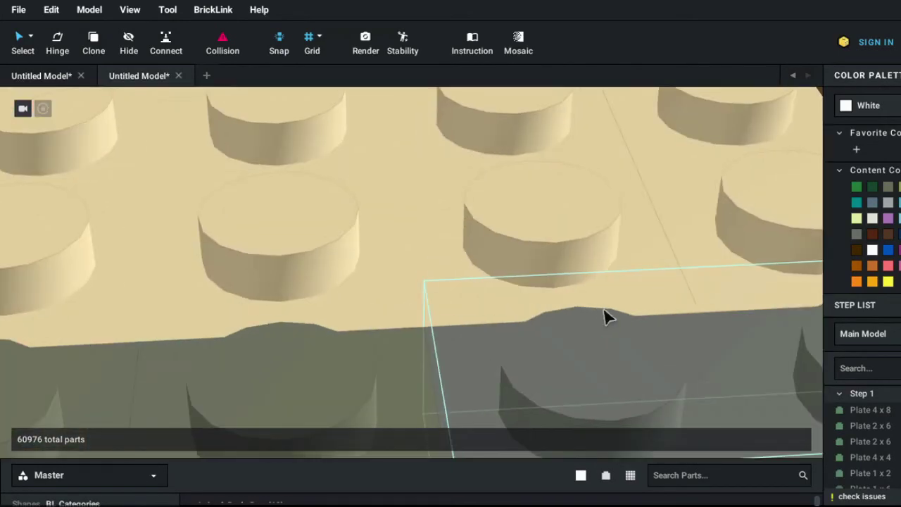
scroll(610, 317, down, 3)
scroll(625, 317, down, 3)
scroll(626, 318, down, 2)
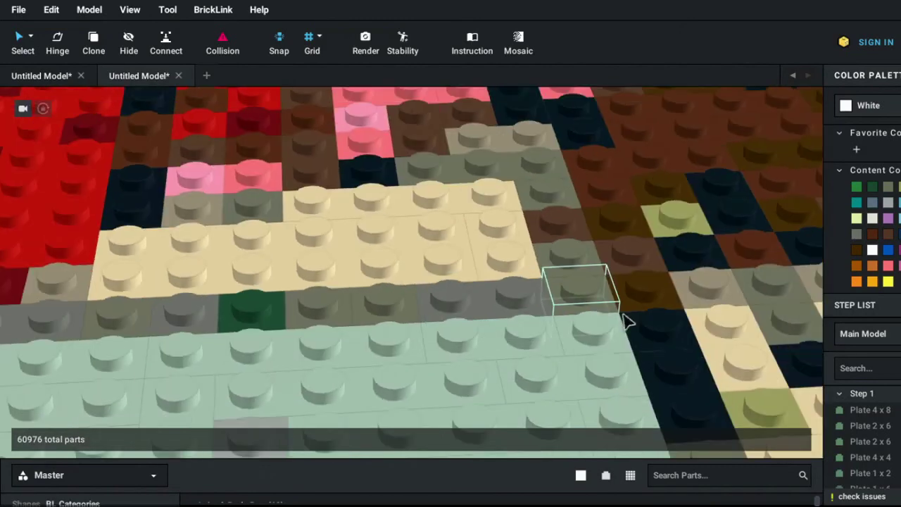
scroll(627, 321, down, 2)
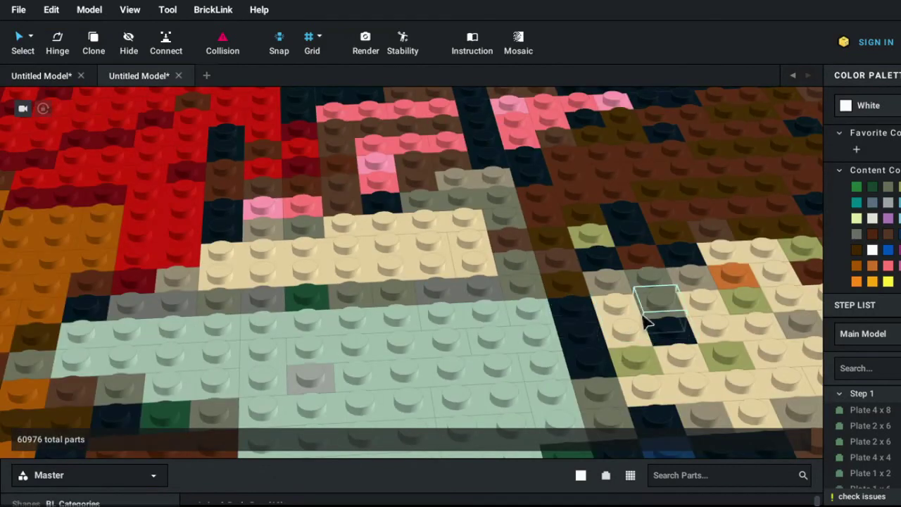
right_drag(613, 319, 609, 316)
scroll(623, 325, down, 3)
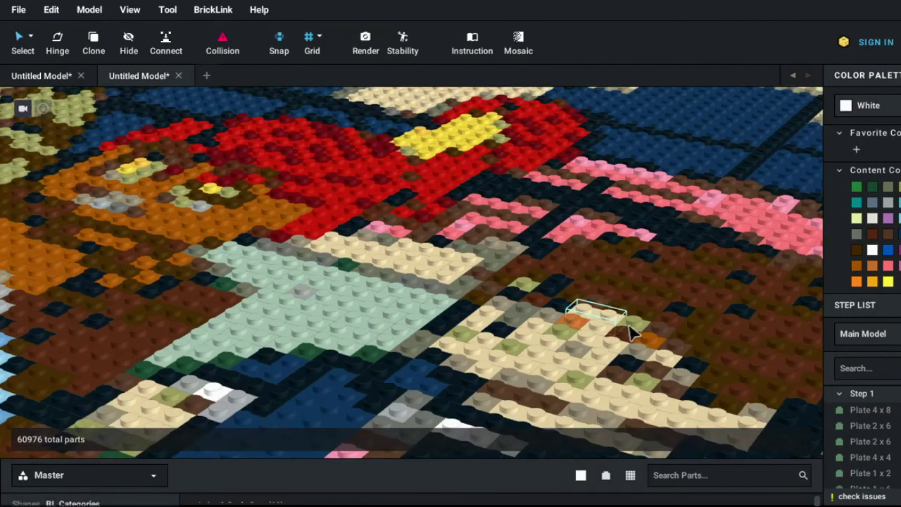
scroll(629, 330, down, 2)
scroll(630, 325, down, 3)
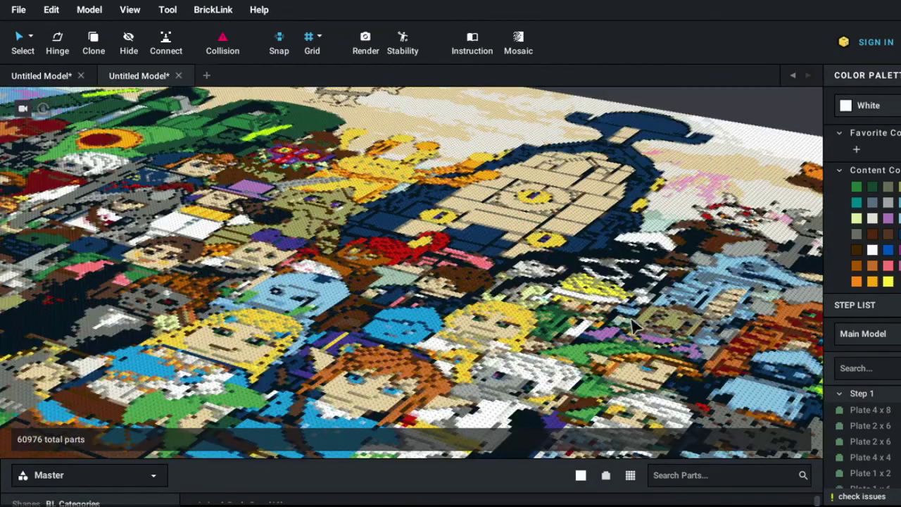
scroll(634, 328, down, 3)
scroll(634, 328, down, 3)
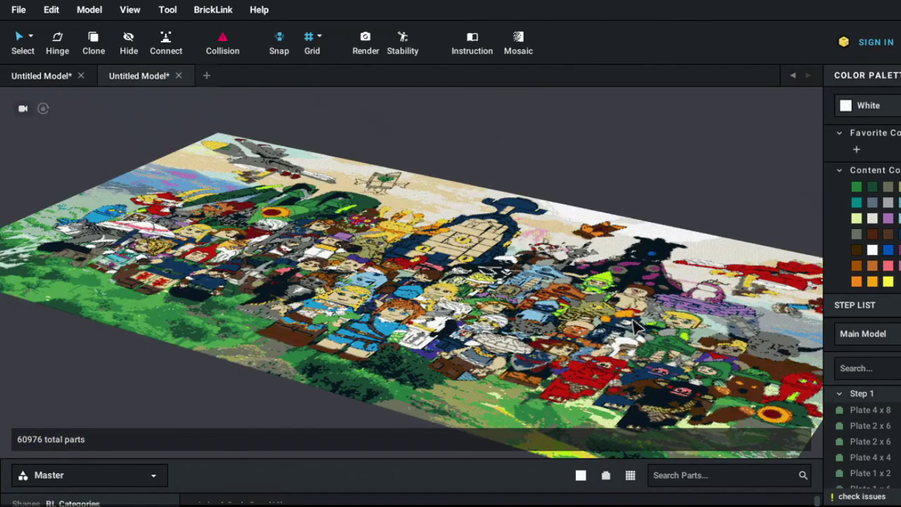
scroll(620, 325, down, 3)
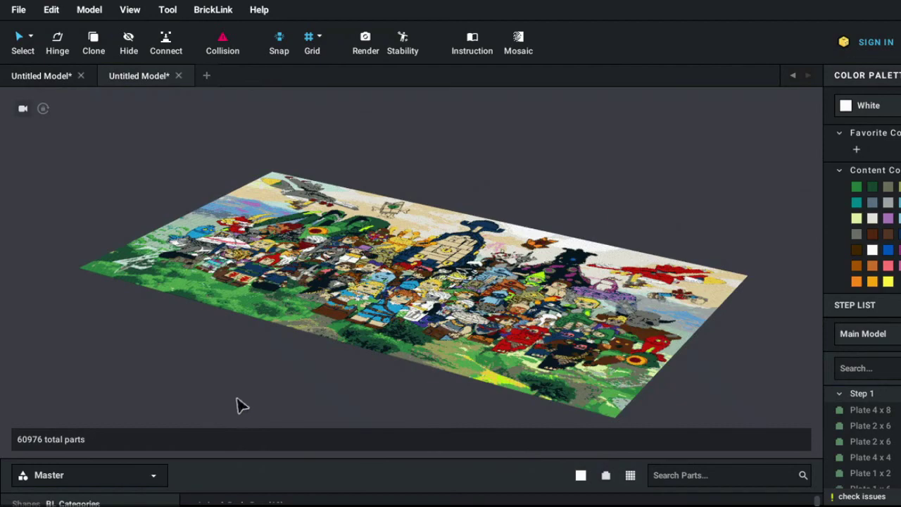
mouse_move(236, 406)
right_down()
mouse_move(253, 415)
mouse_move(232, 426)
mouse_move(241, 432)
mouse_move(322, 392)
mouse_move(709, 254)
right_up()
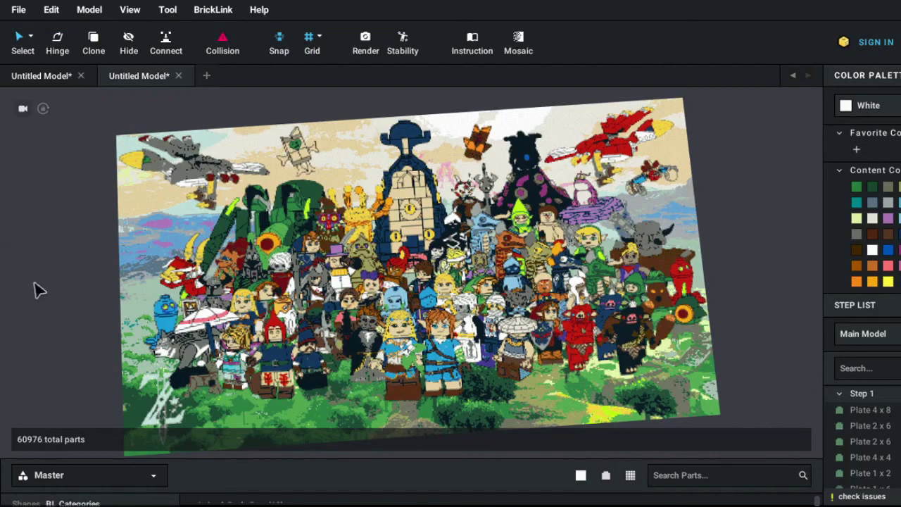
right_drag(38, 290, 37, 273)
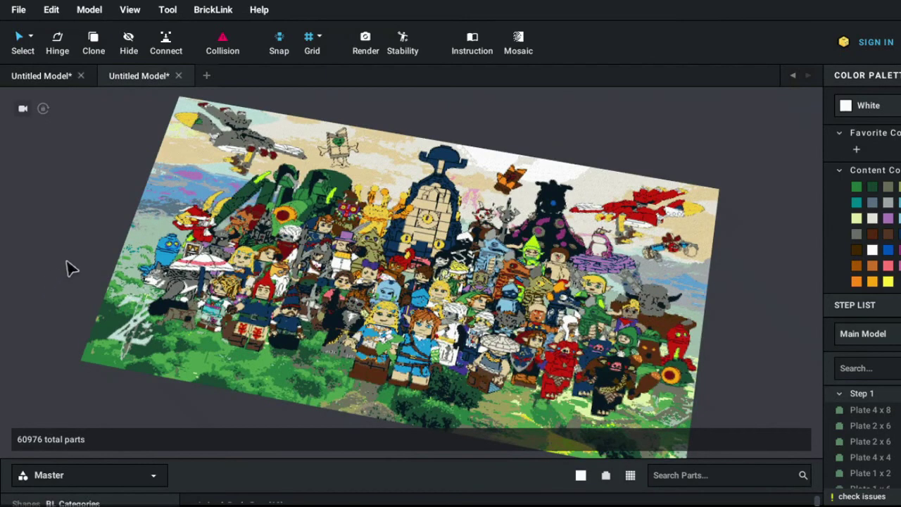
mouse_move(69, 267)
right_down()
mouse_move(86, 250)
mouse_move(105, 164)
mouse_move(106, 173)
right_up()
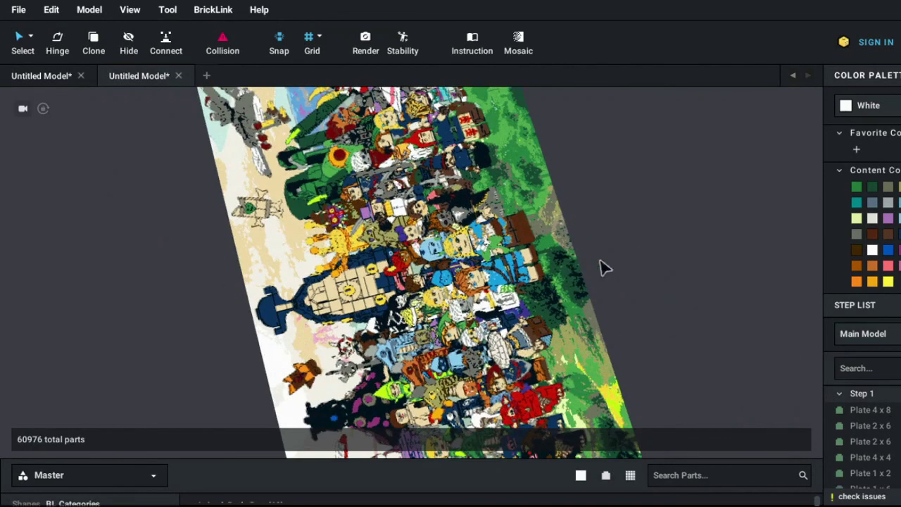